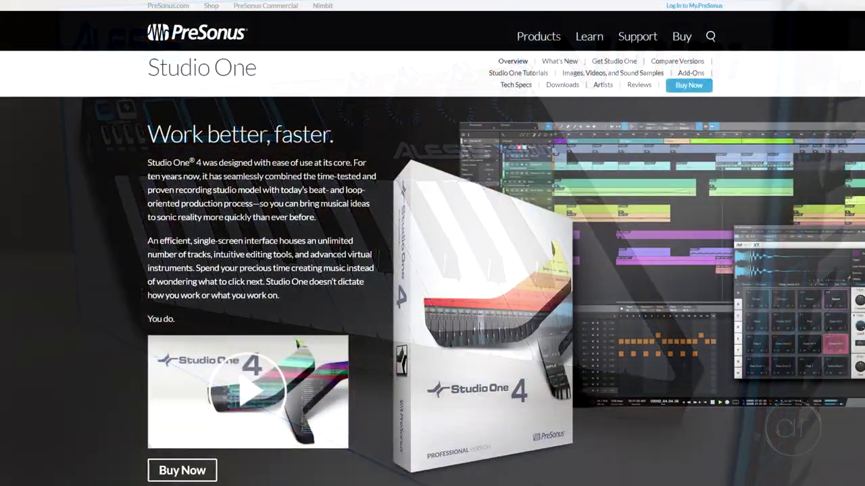
- Scroll down the web page before leaving the browser for the desktop
scroll(433, 243, down, 20)
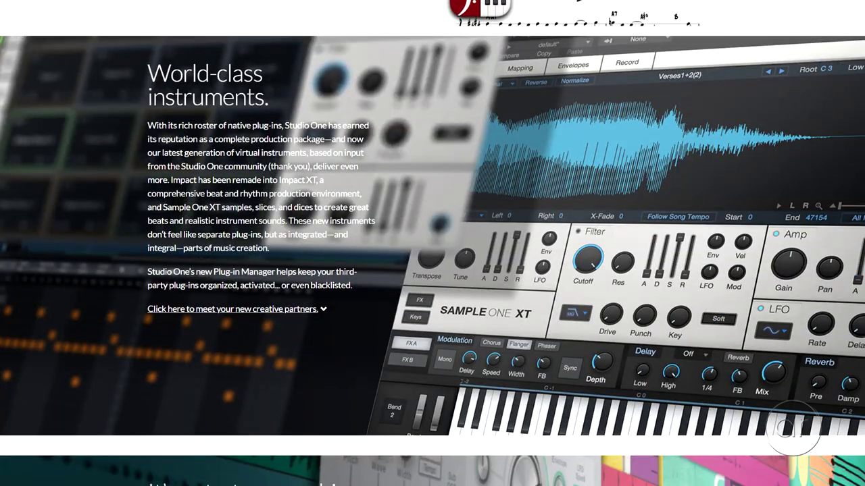
scroll(432, 243, down, 6)
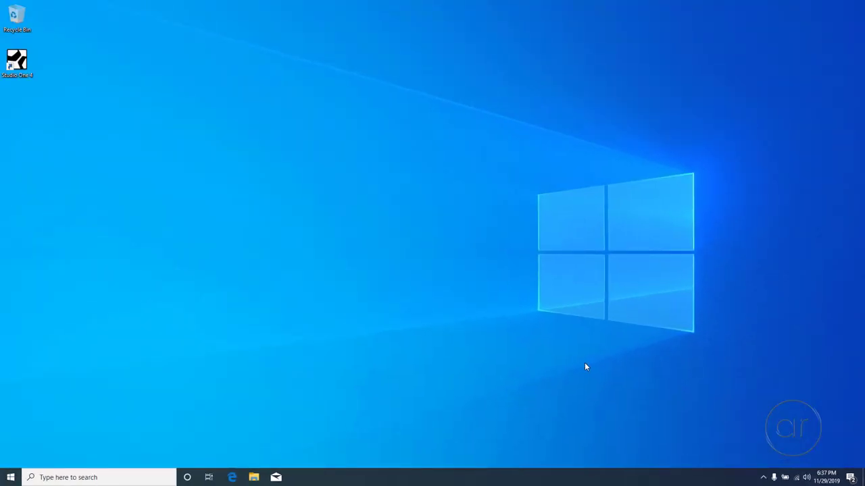
- Launch Studio One 4, start adding an external device, and expand the AKAI models
double_click(17, 64)
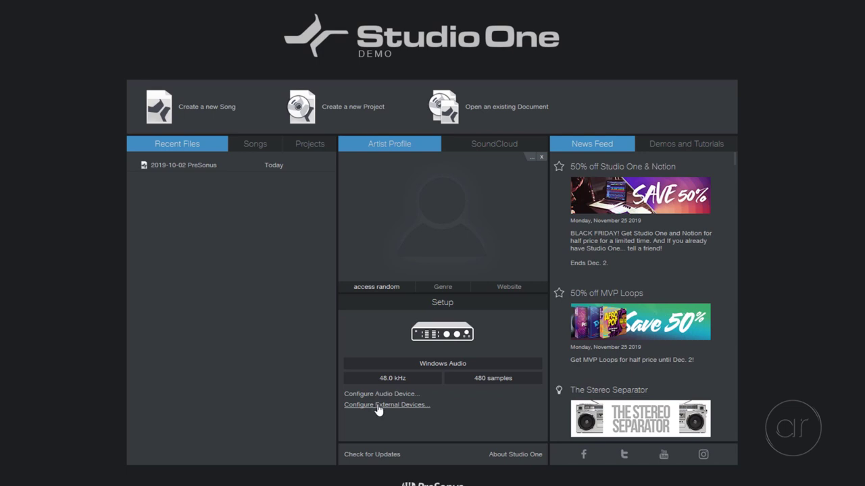
click(379, 405)
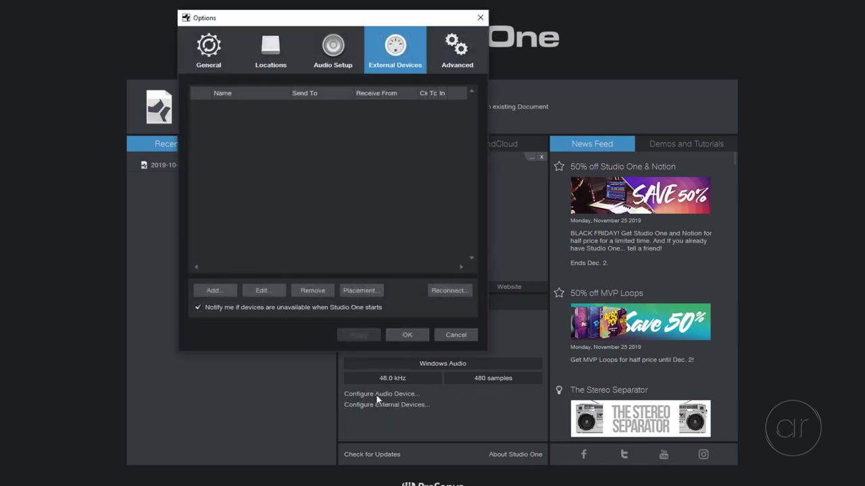
click(214, 291)
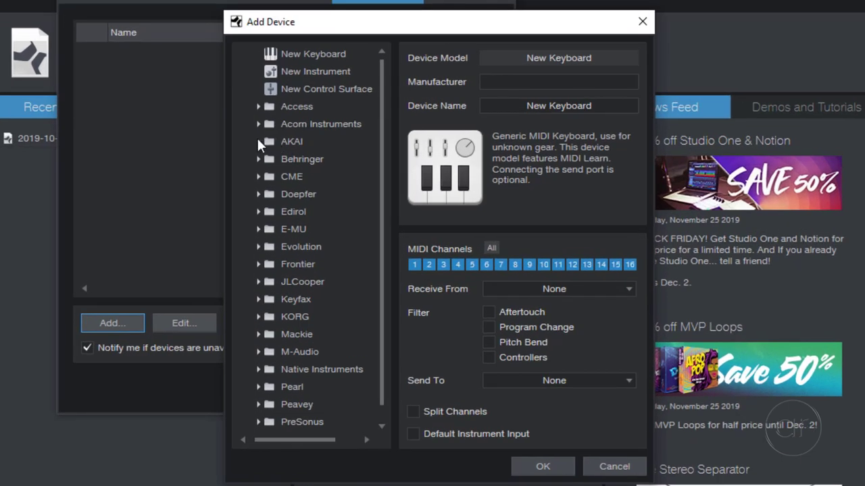
click(258, 140)
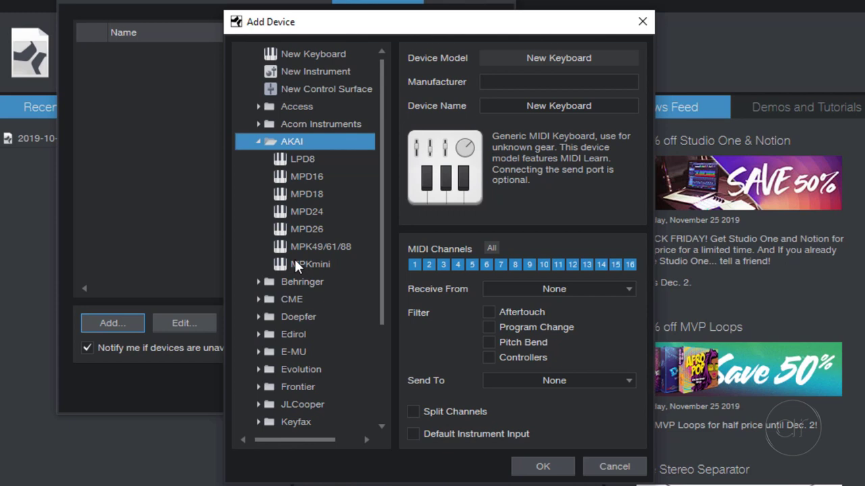
- Define a New Keyboard device with manufacturer Alesis and device name VMini
click(327, 56)
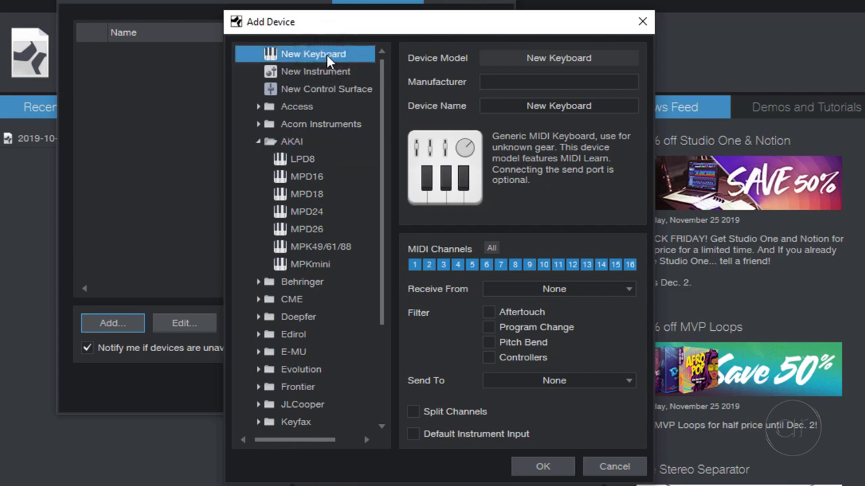
click(553, 82)
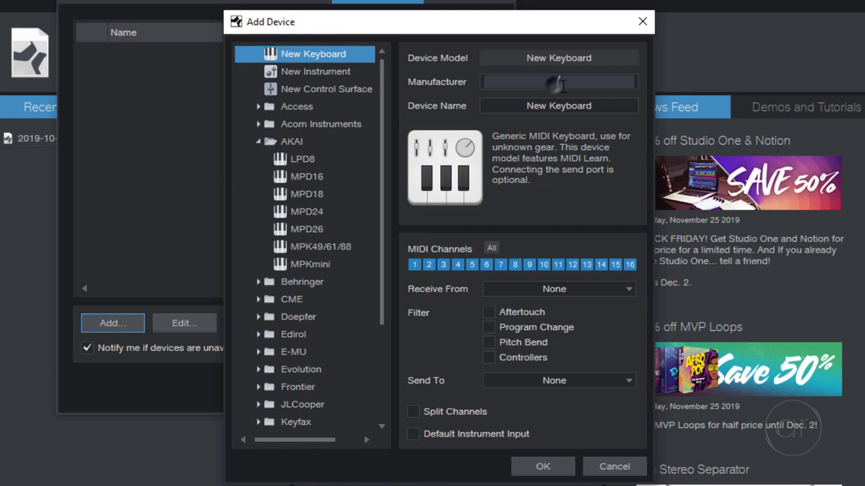
text(Alesis)
click(607, 110)
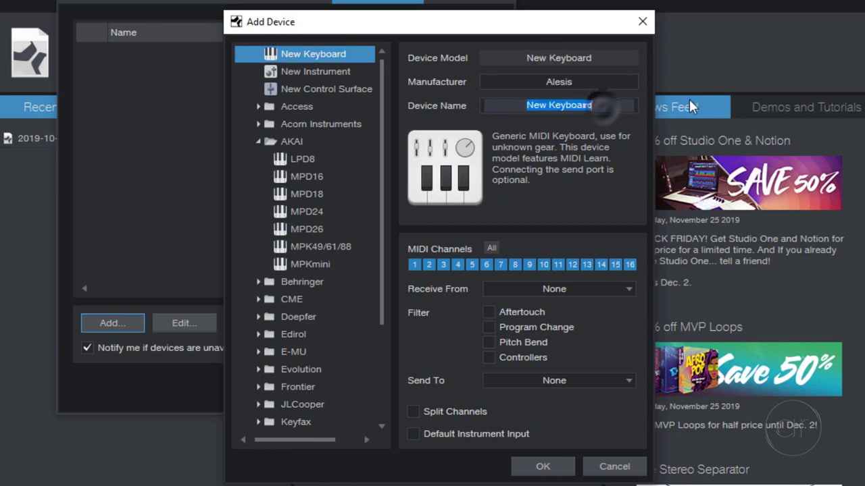
text(VMini)
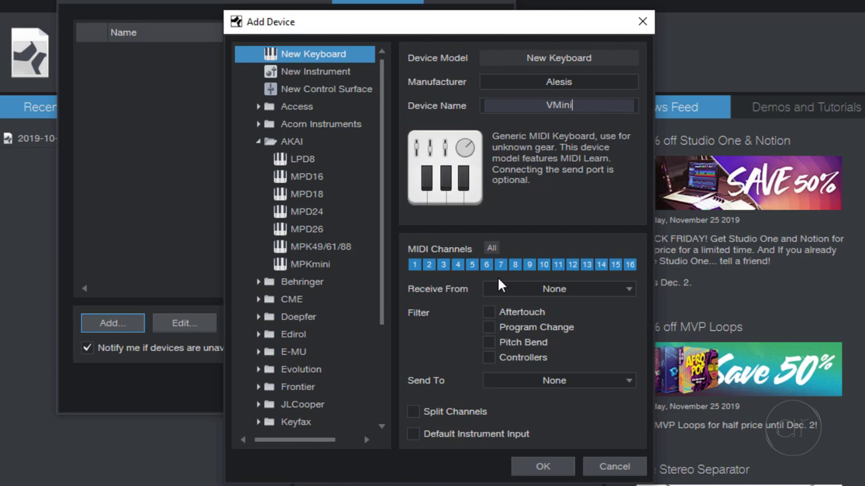
click(632, 288)
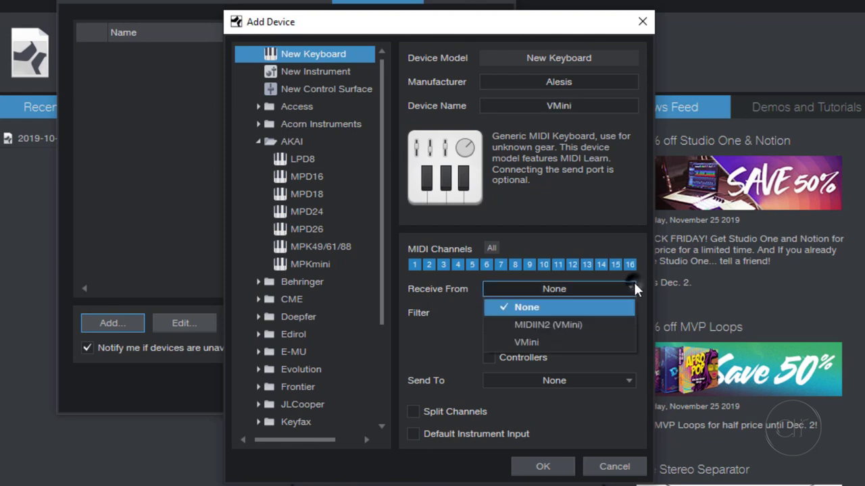
- Set Receive From to VMini and Send To to None, then add the device
click(613, 343)
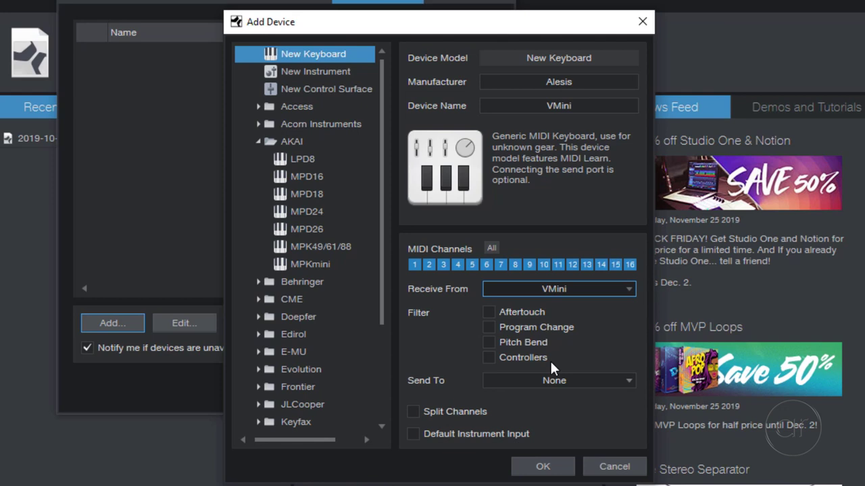
click(626, 378)
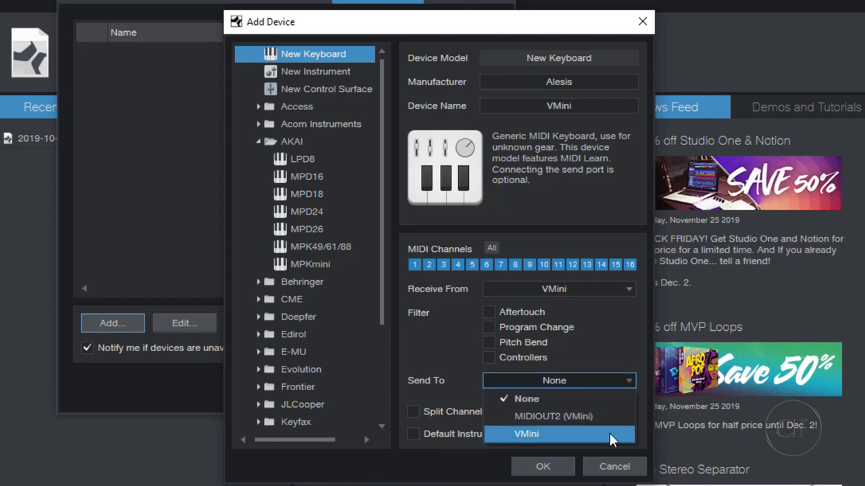
click(437, 396)
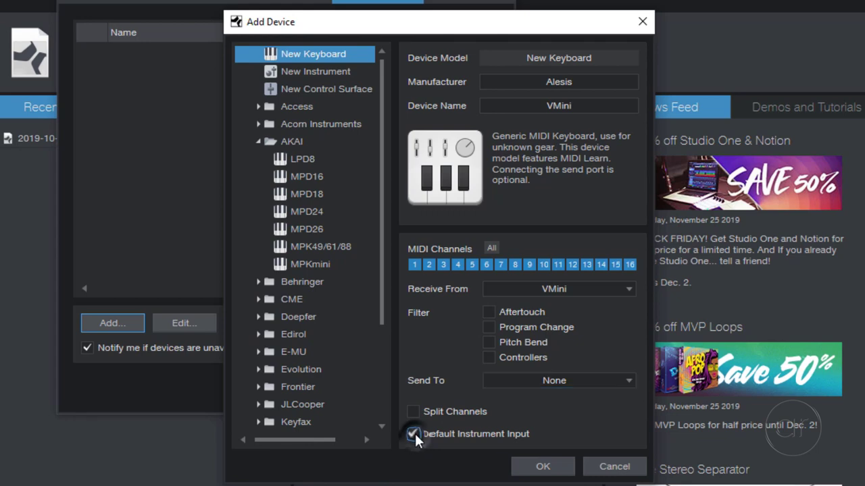
click(534, 465)
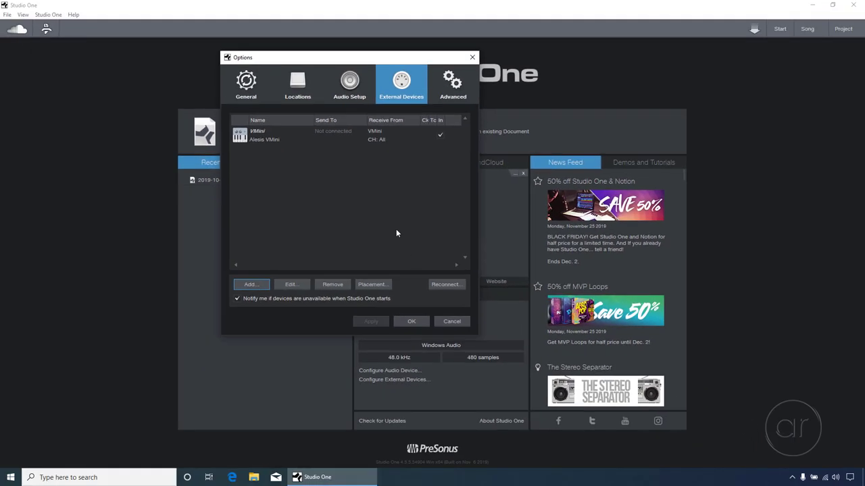
- Close Options, create an empty song (48 kHz, 24 bit, 120 BPM, 4/4), and list the instruments
click(349, 139)
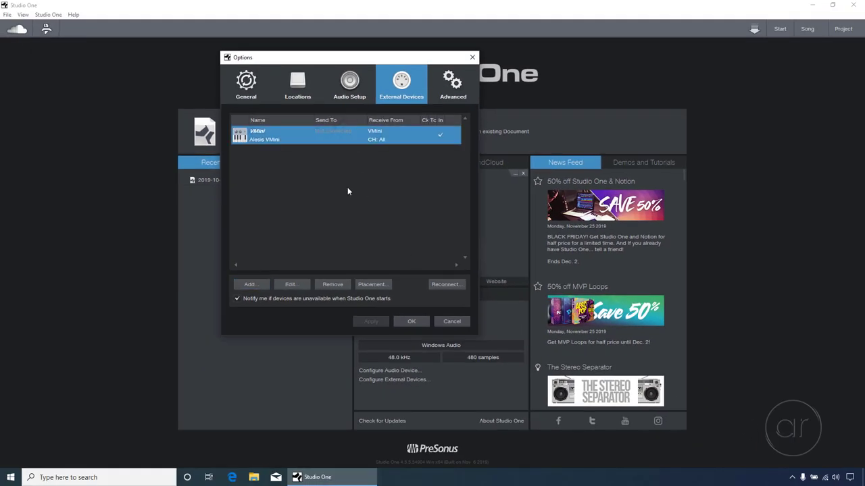
click(412, 322)
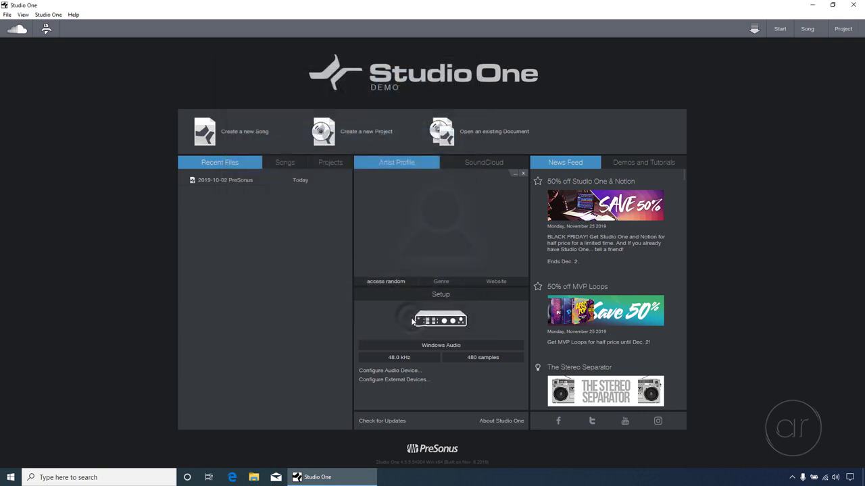
click(237, 134)
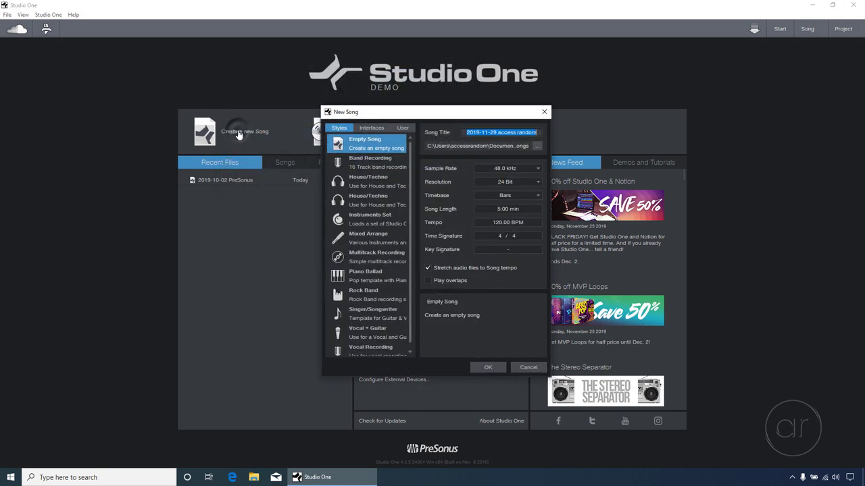
click(497, 370)
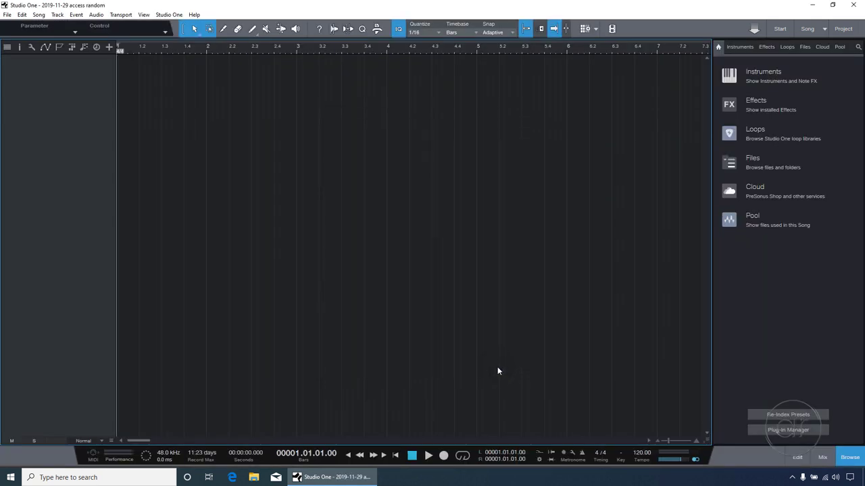
click(740, 46)
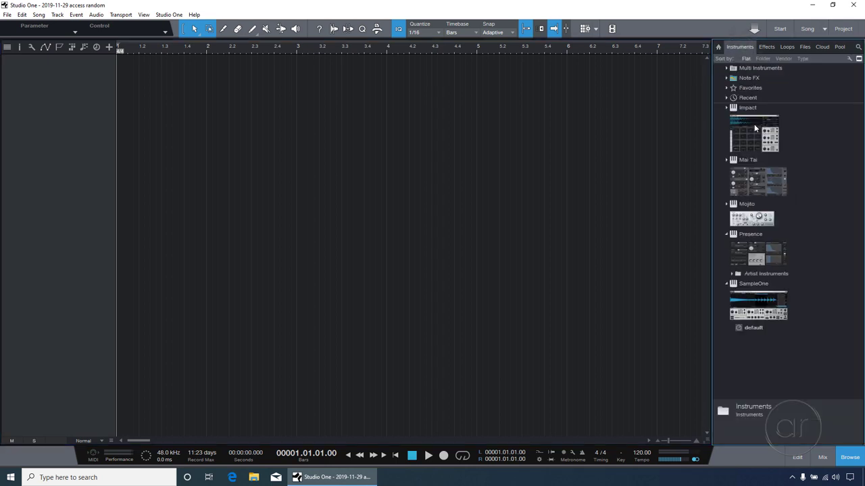
- Add an Impact XT drum track loaded with the Atmospheric Tech kit
drag(754, 124, 272, 77)
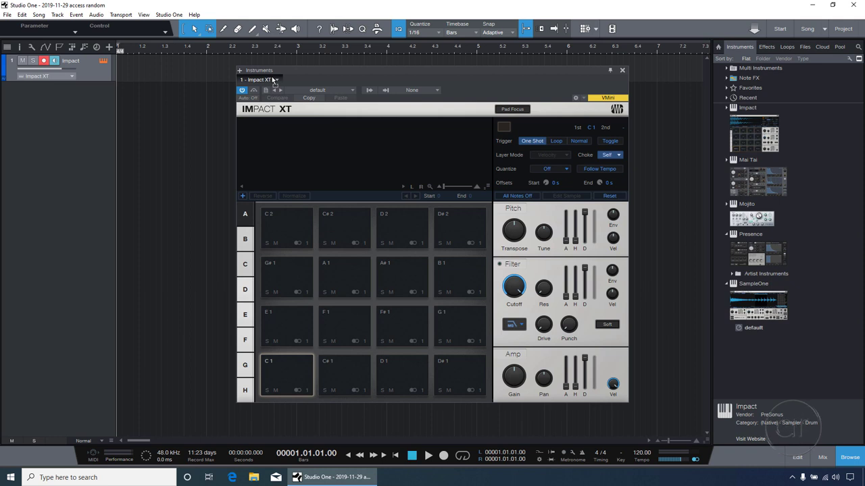
click(331, 91)
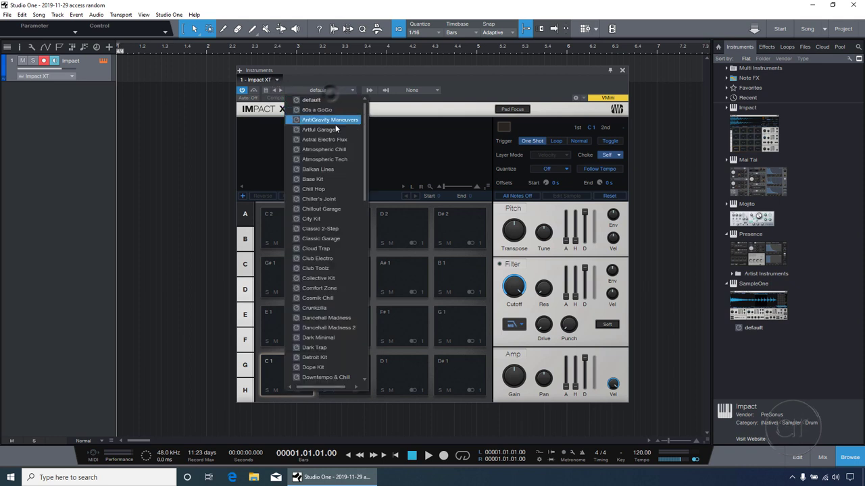
click(324, 160)
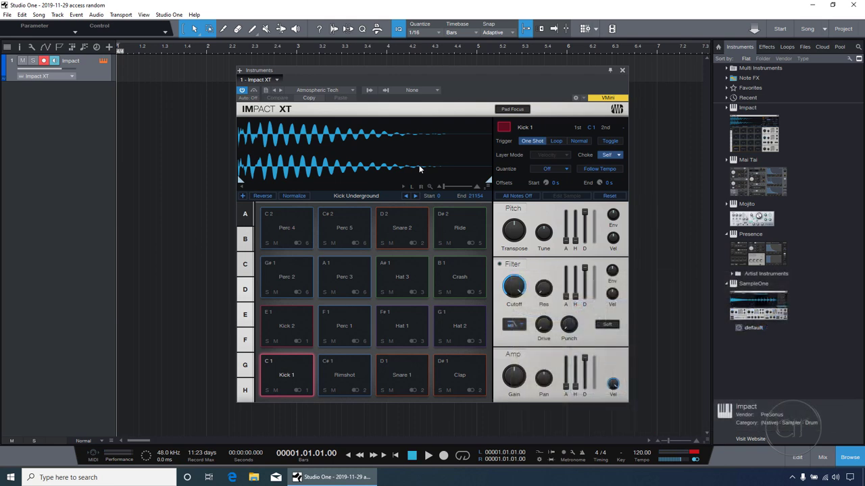
click(622, 69)
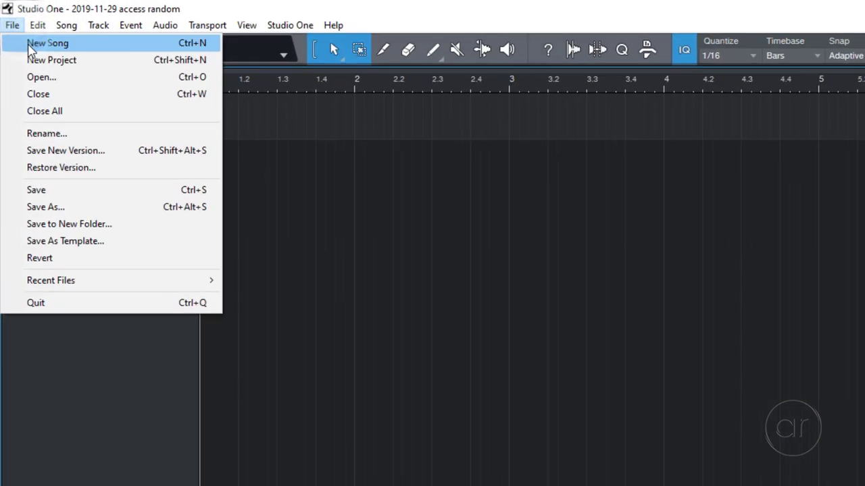
- Open the 2019-10-02 PreSonus song, play it, and stop around bar 8
click(34, 77)
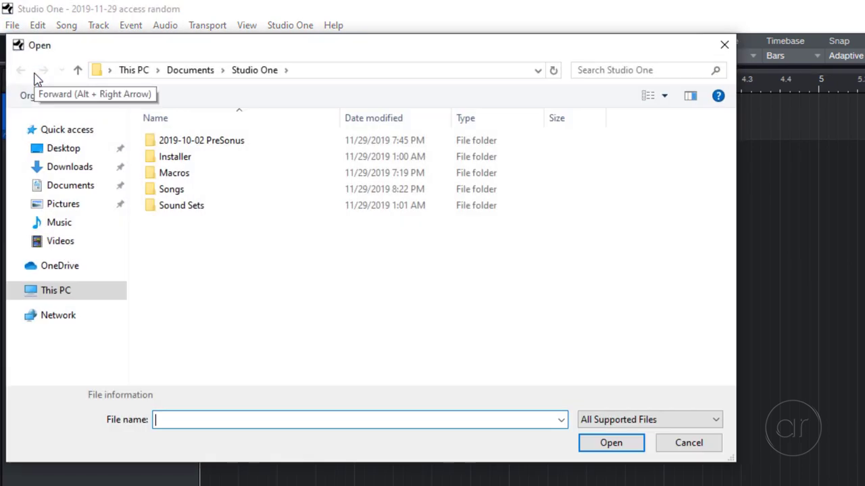
double_click(169, 141)
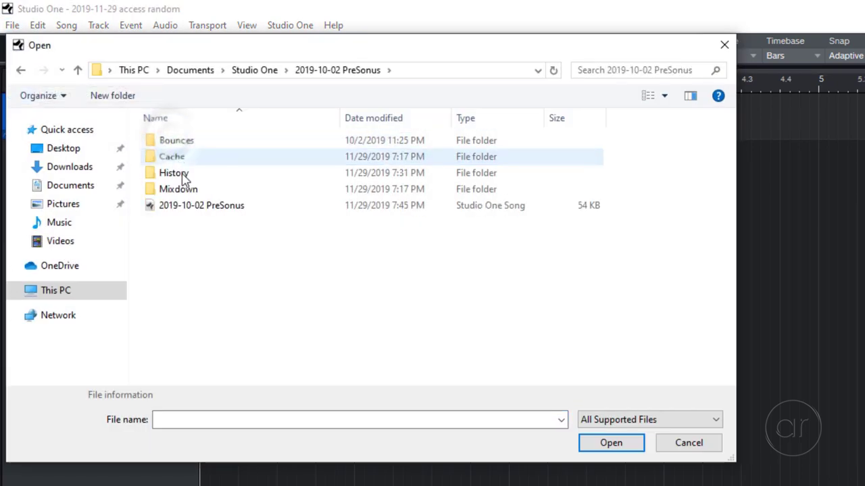
double_click(199, 205)
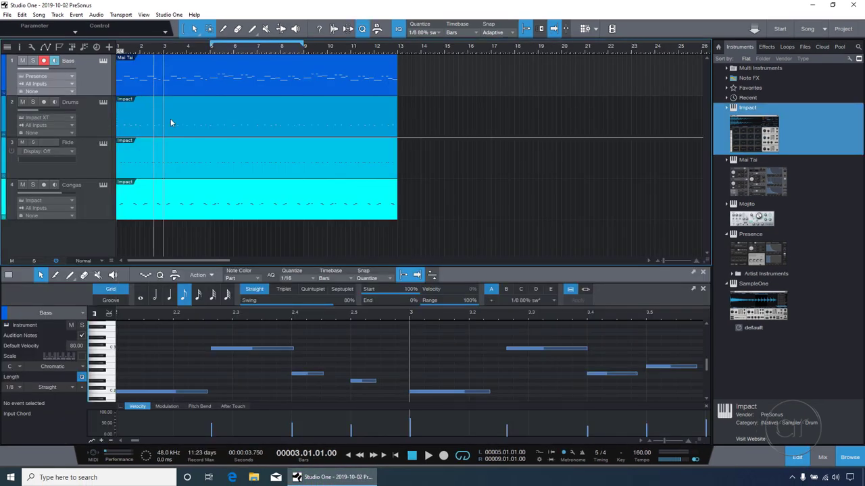
click(428, 455)
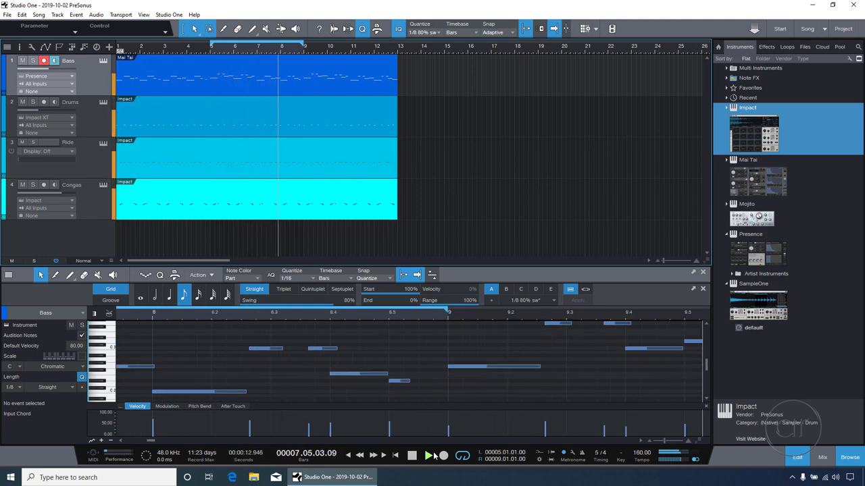
click(413, 458)
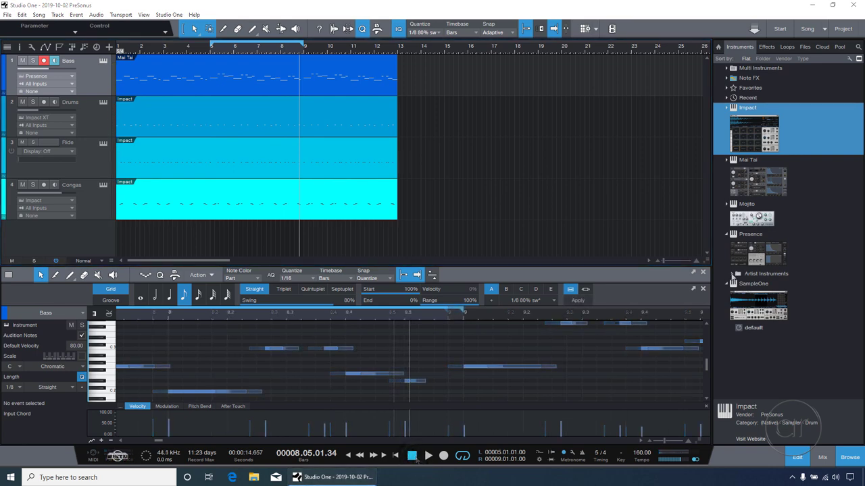
- Create a Rock Piano track from Presence Artist Instruments > Keyboards
click(731, 274)
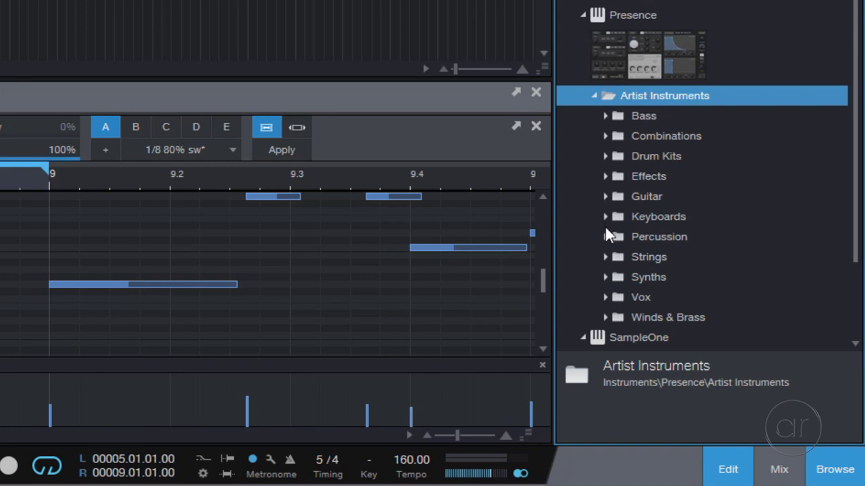
click(605, 216)
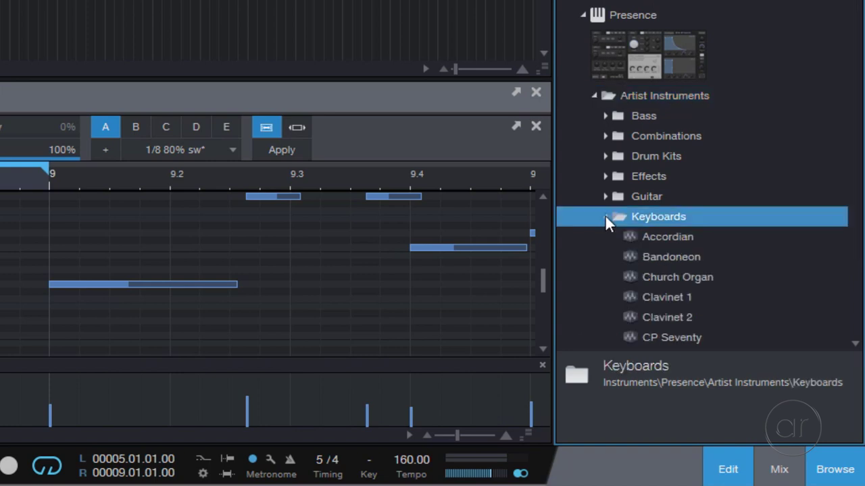
scroll(628, 293, down, 5)
scroll(629, 295, down, 3)
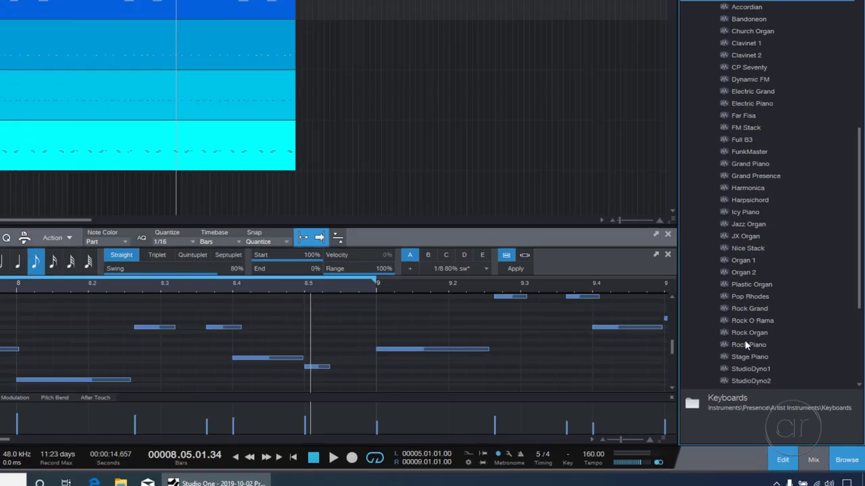
drag(670, 277, 154, 235)
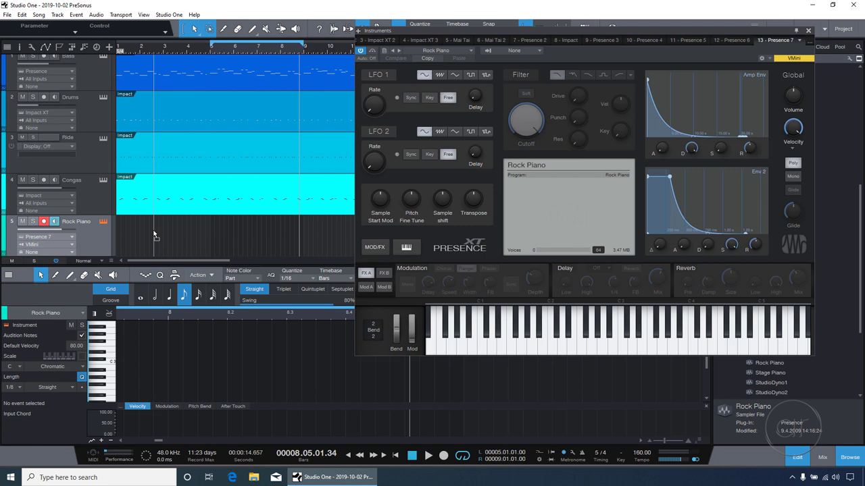
- Record a chord part on the Rock Piano track spanning bars 5 to 9
click(808, 31)
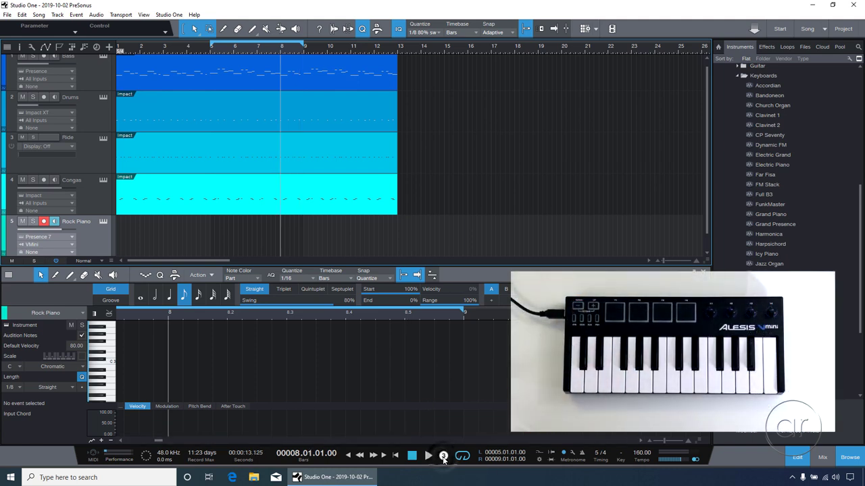
click(443, 457)
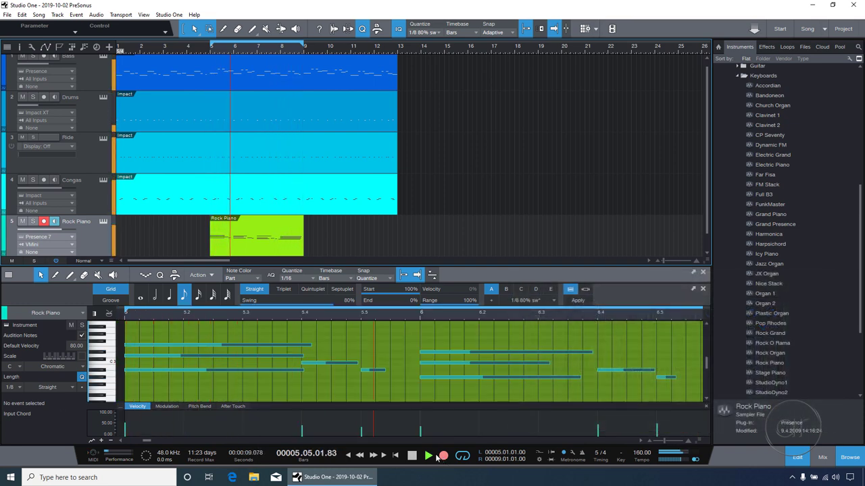
click(411, 455)
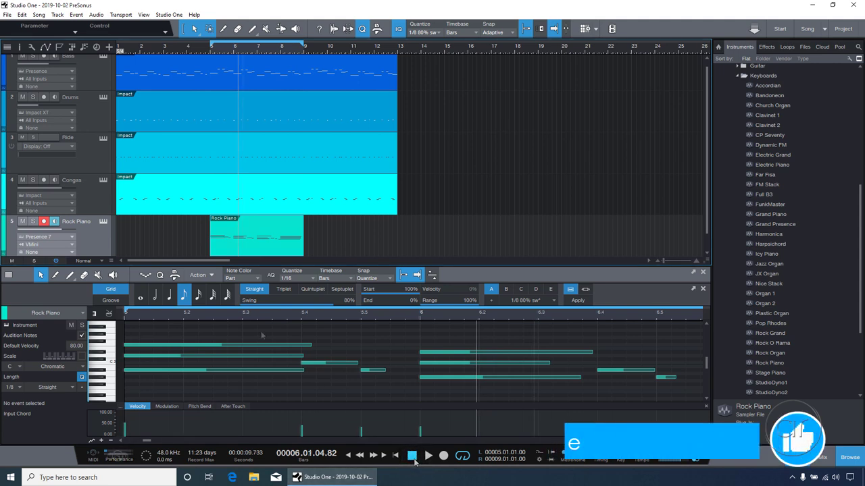
- Move the playhead to bar 5, then bring up the panels and monitors list
click(212, 52)
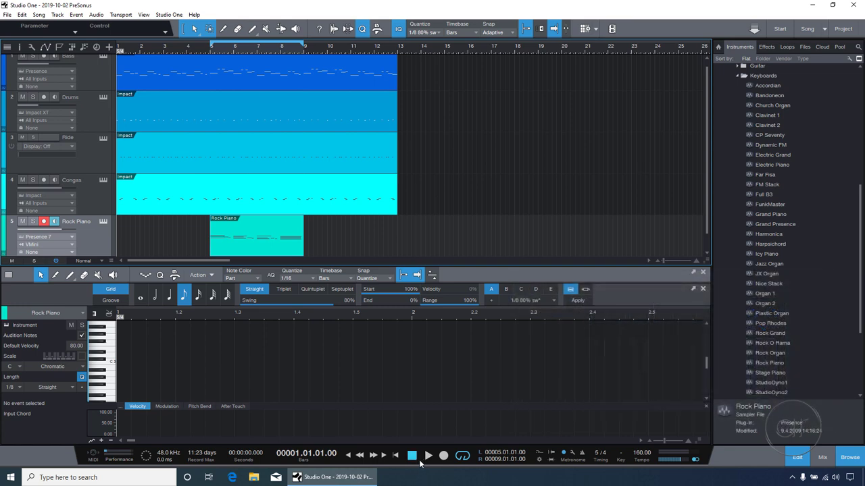
click(144, 14)
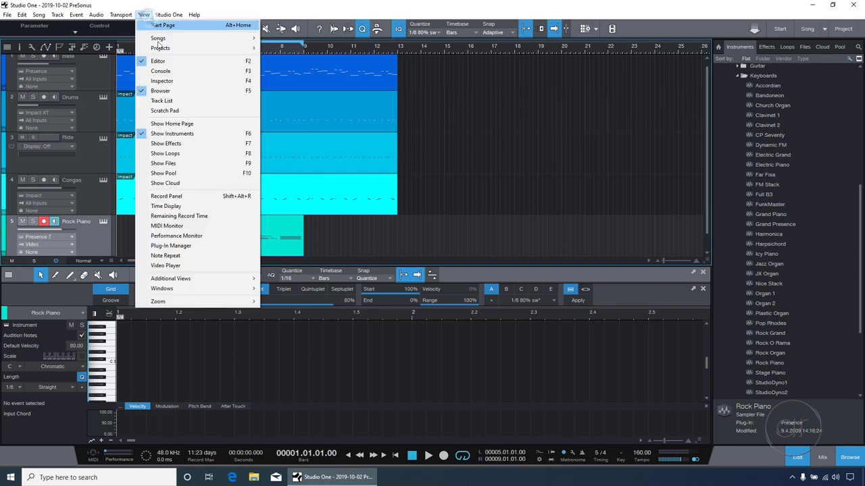
click(185, 225)
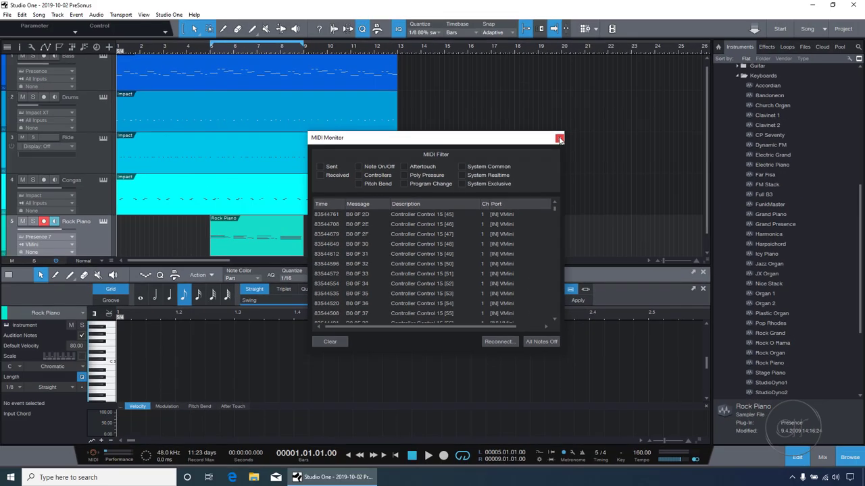
click(676, 42)
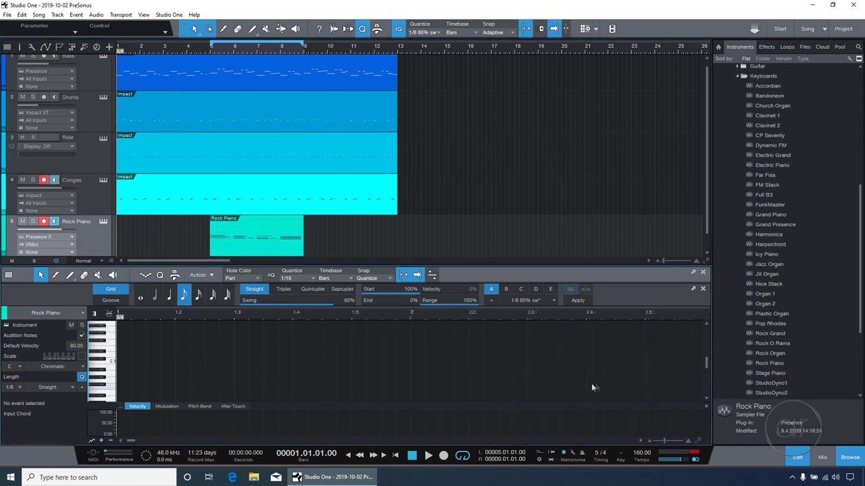
- Drag Mai Tai's Strings - Choral Strings preset from the Browser onto the Rock Piano track
click(103, 221)
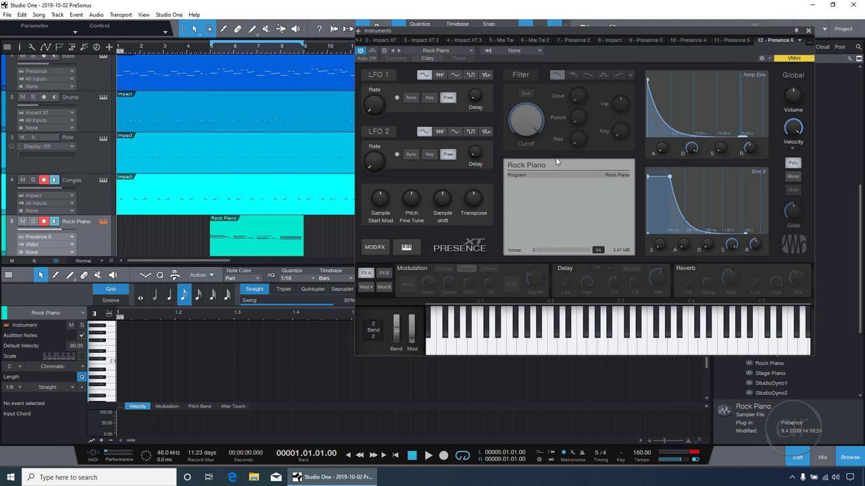
click(806, 33)
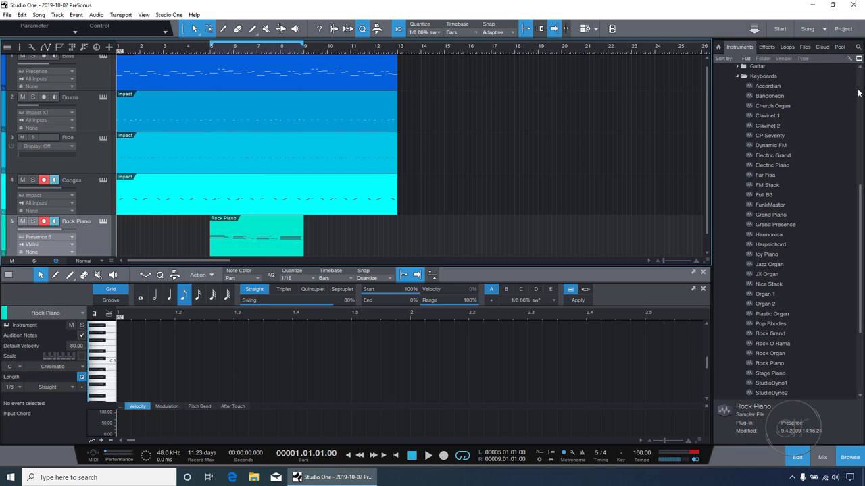
scroll(855, 91, up, 5)
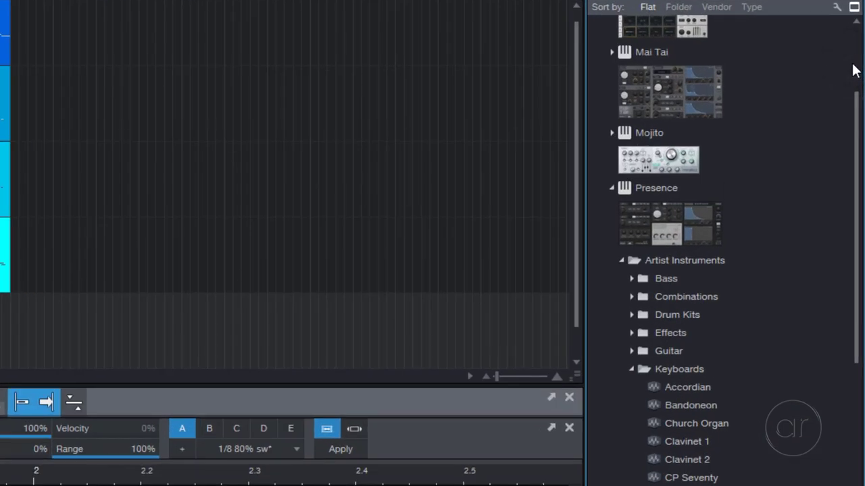
click(611, 52)
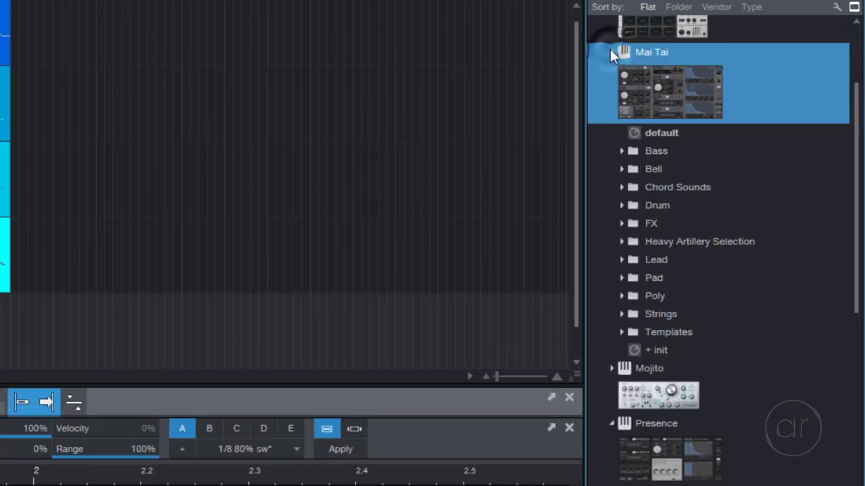
click(619, 315)
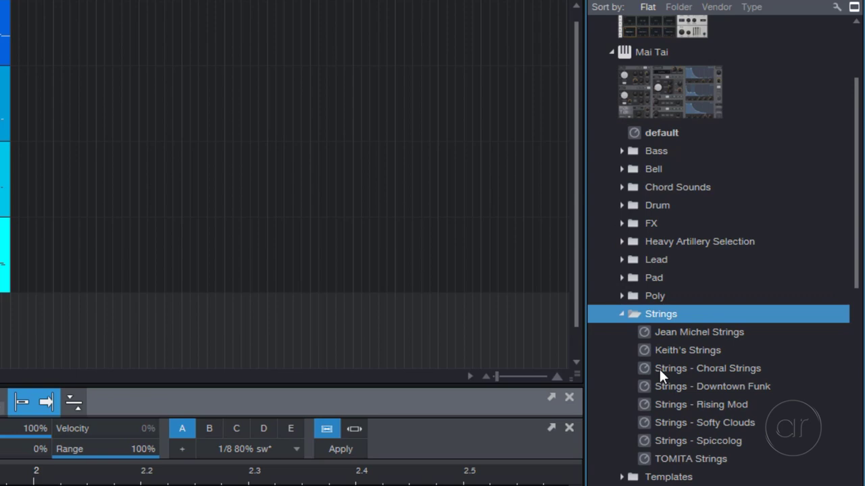
drag(659, 367, 235, 235)
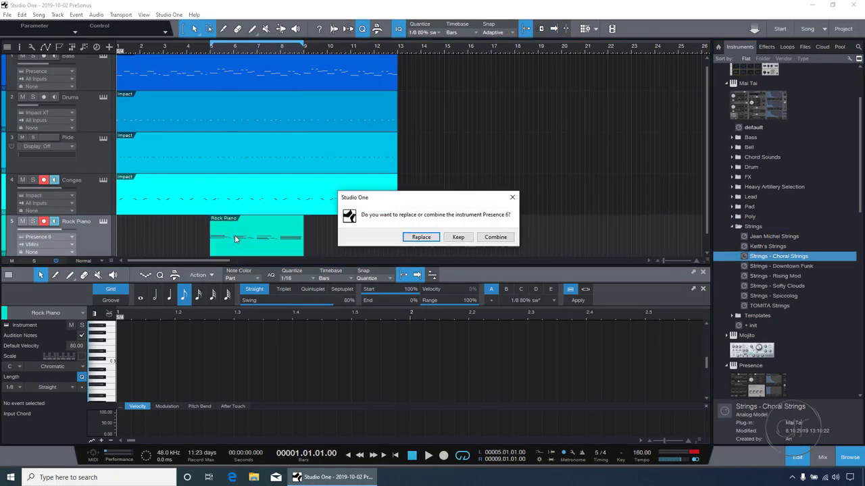
- Replace Presence with Mai Tai, then audition from bar 5.2 while raising Cutoff to 97.96 Hz
click(422, 237)
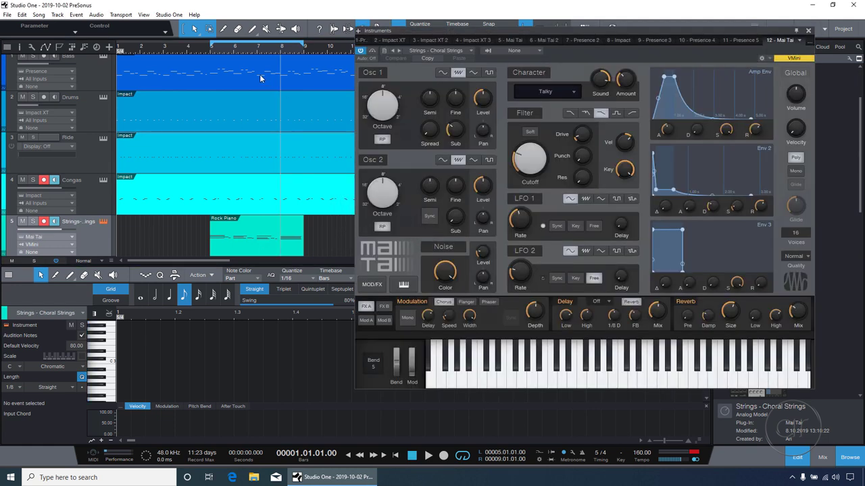
click(216, 46)
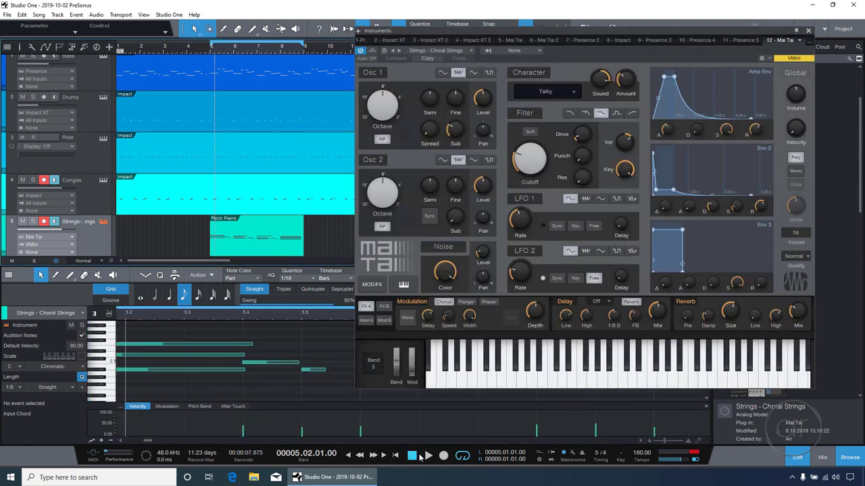
click(427, 458)
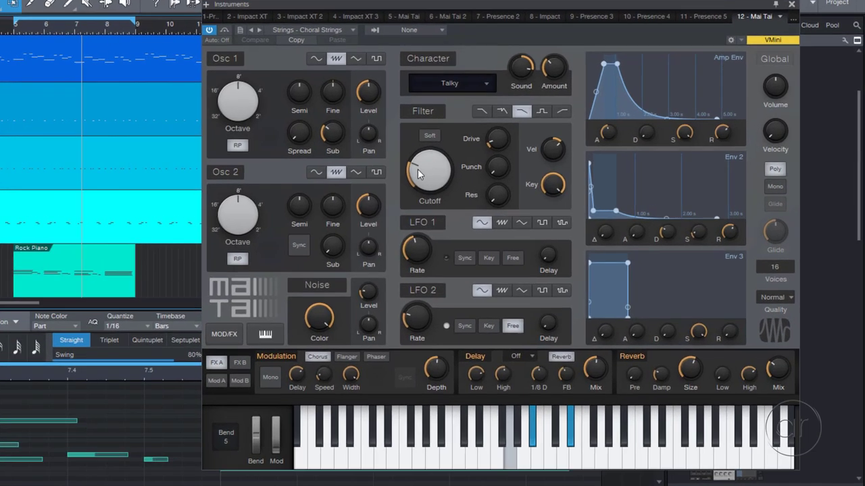
mouse_move(416, 169)
mouse_down()
mouse_move(420, 154)
mouse_move(414, 169)
mouse_up()
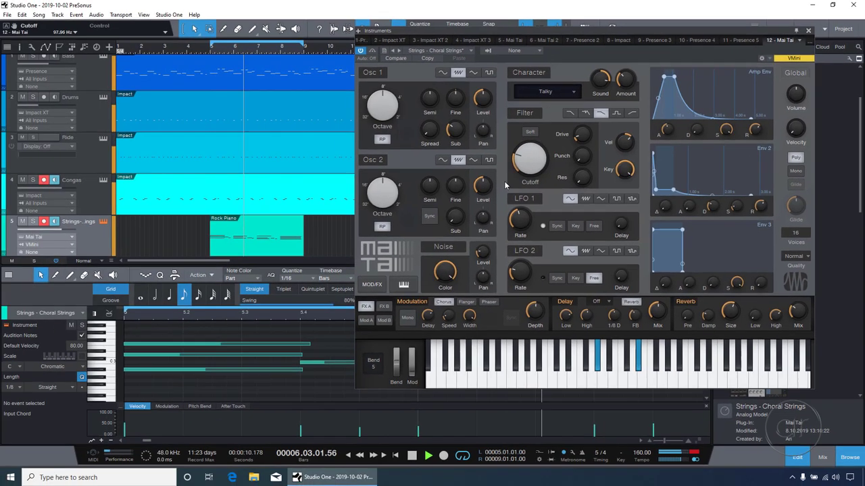
click(414, 456)
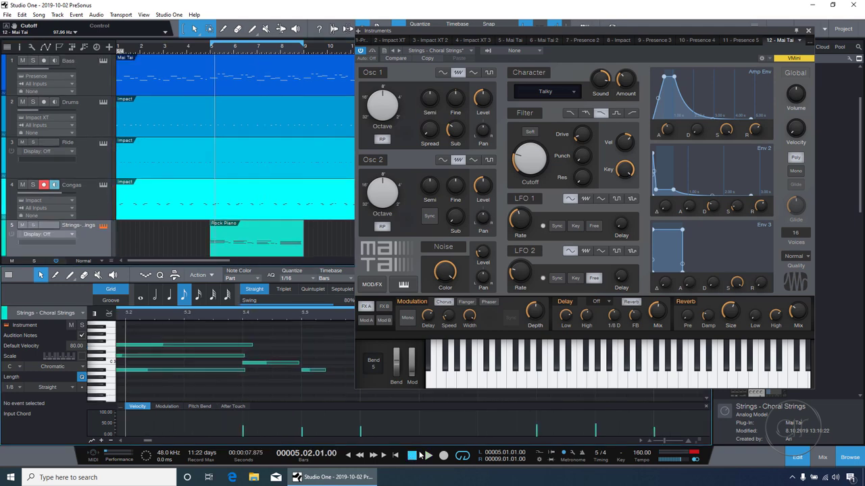
- Close Mai Tai and open the VMini's Edit window from the mixer's External devices list
click(808, 32)
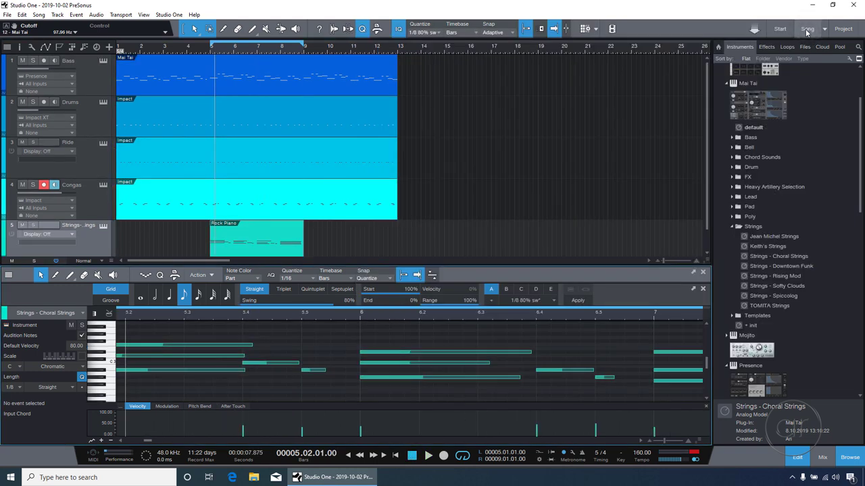
click(823, 458)
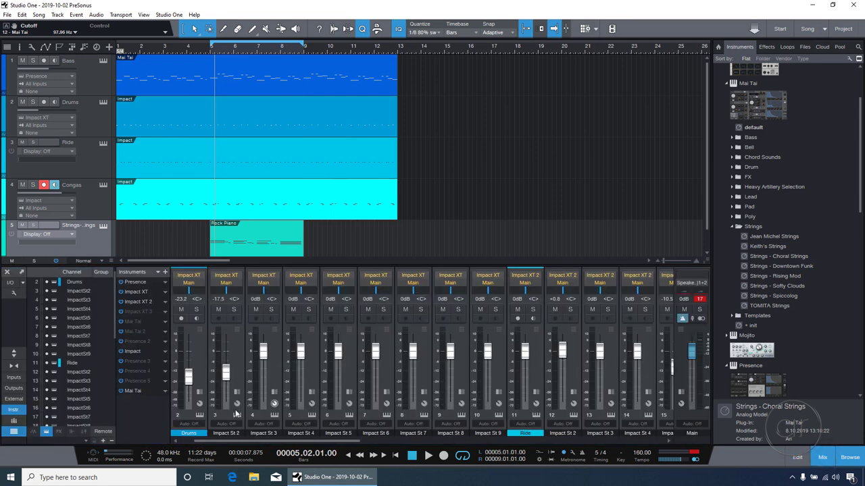
click(14, 399)
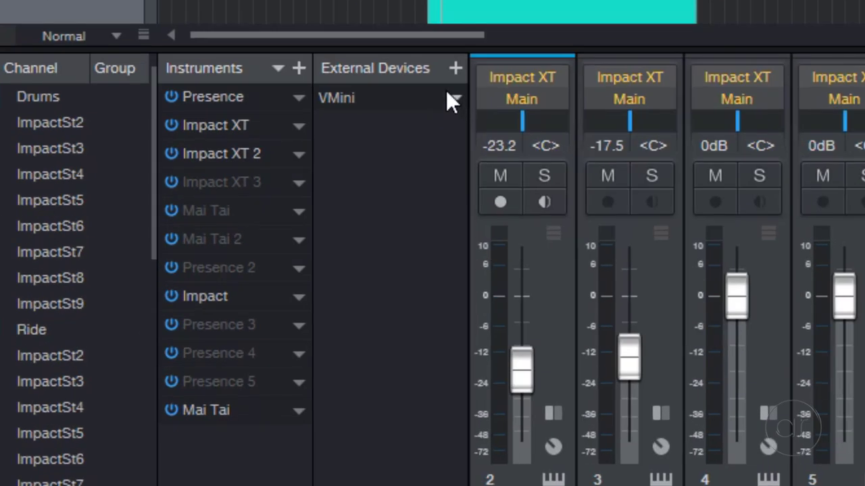
click(219, 282)
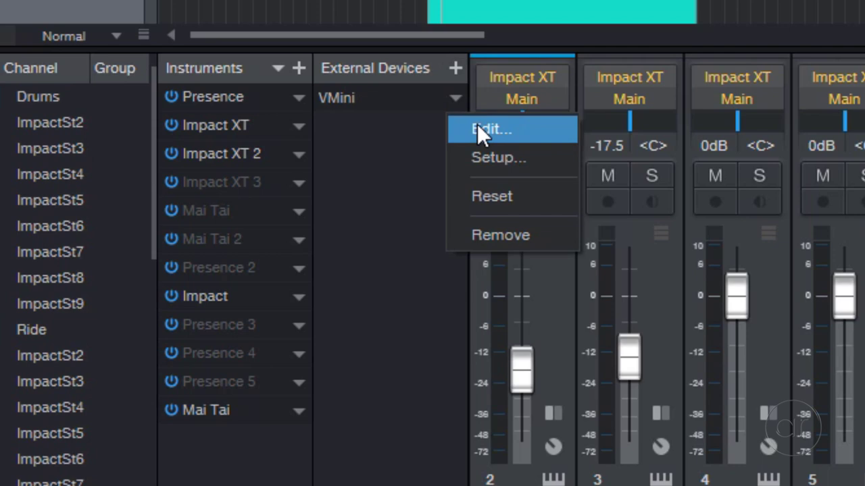
click(477, 125)
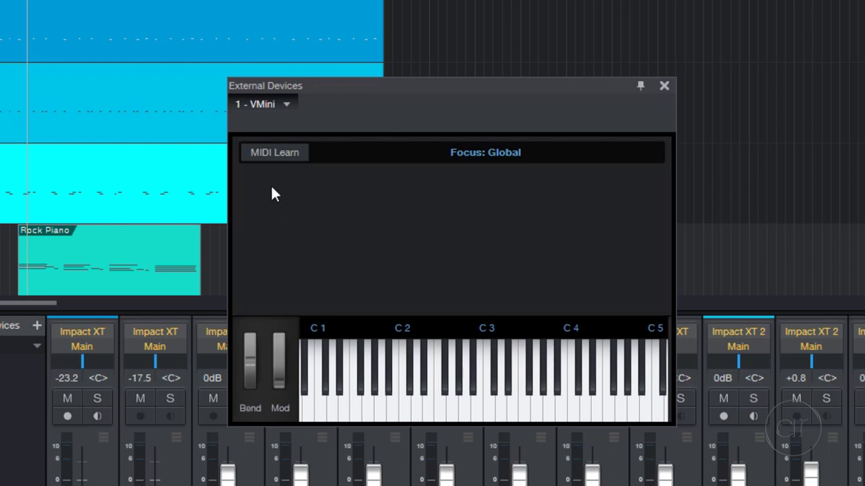
- MIDI-learn the six VMini knobs as Control1–Control6 (CC 14, 15, 16, 17, 1, 64)
click(275, 152)
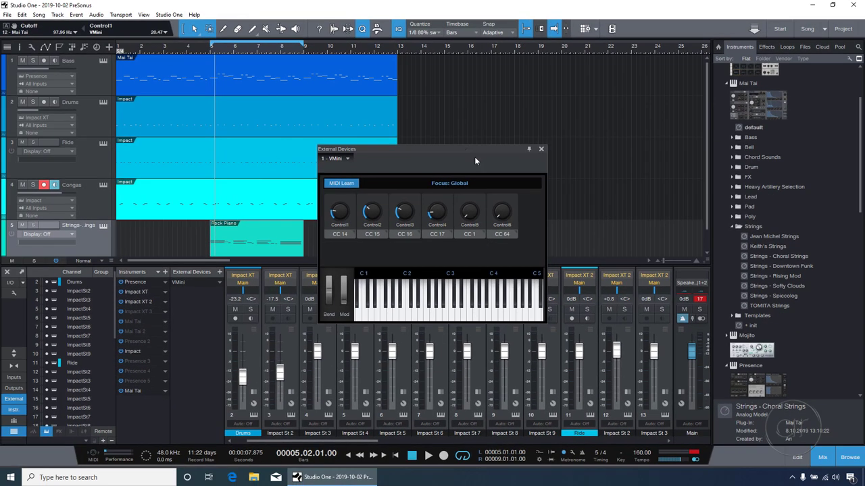
- Reopen the strings track's Mai Tai with its control-link bar and lower Cutoff to 85.32 Hz
drag(531, 88, 864, 239)
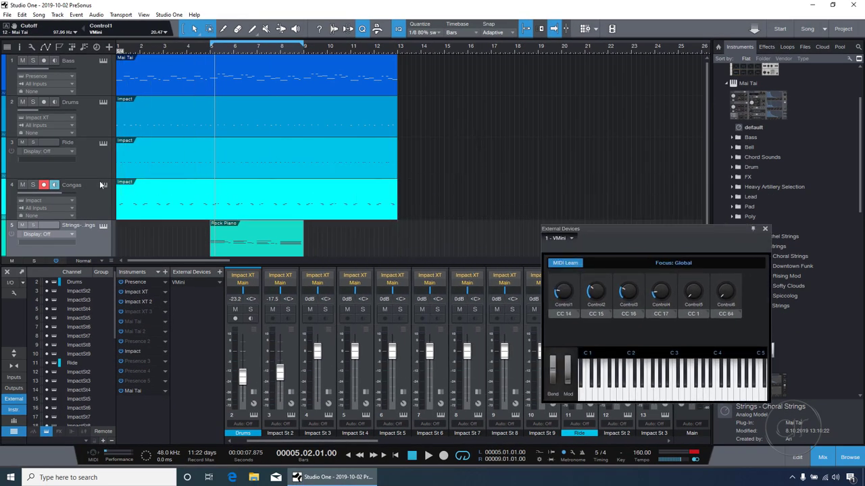
click(102, 227)
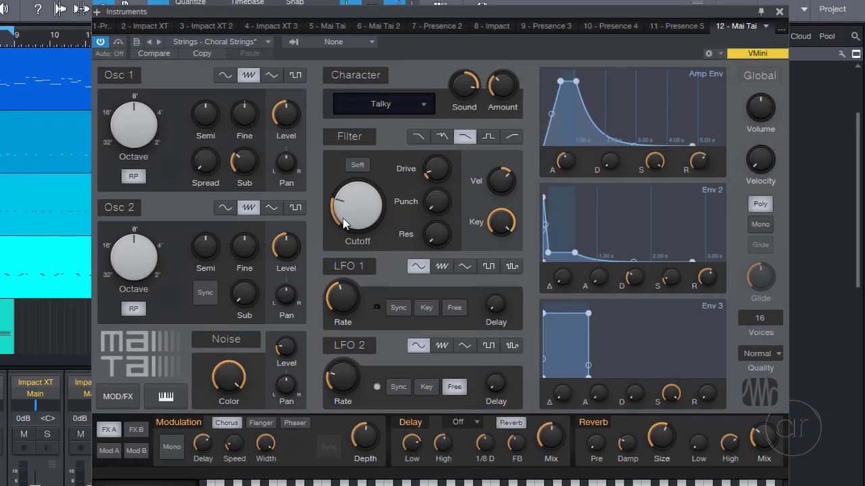
mouse_move(525, 159)
click(710, 53)
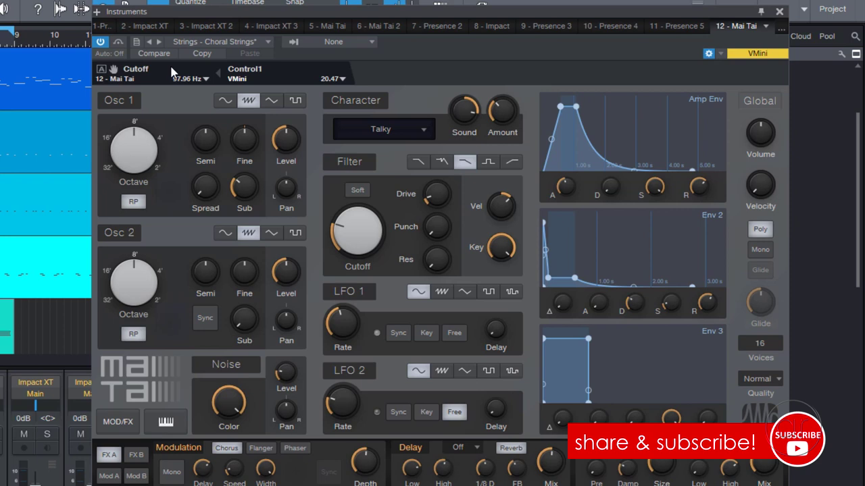
drag(340, 232, 349, 237)
- Assign Mai Tai's Cutoff to Control1 on the VMini and start playback to test the knob
right_click(355, 231)
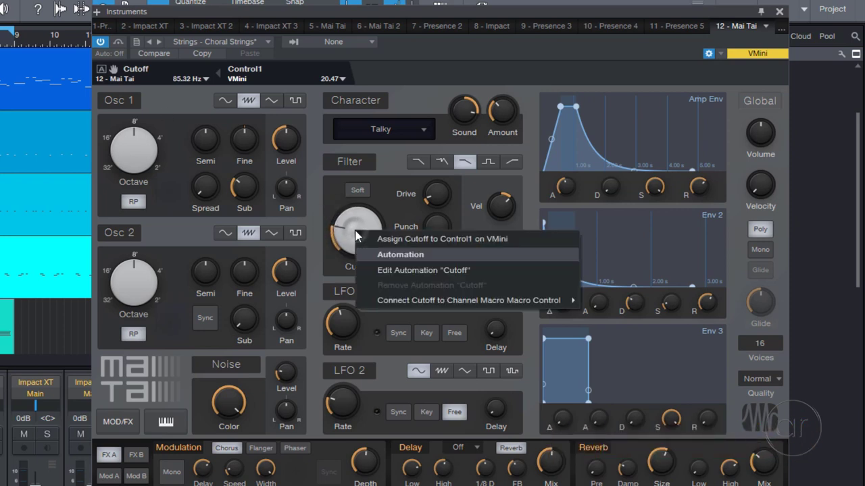
click(439, 239)
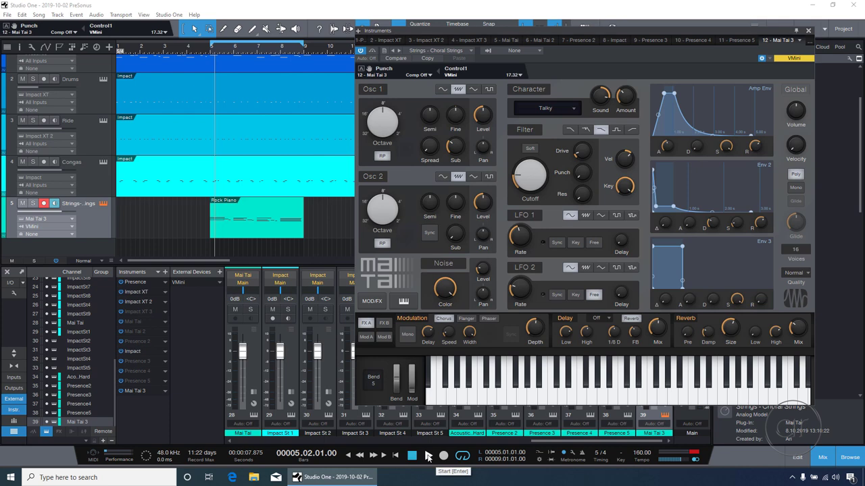
click(428, 455)
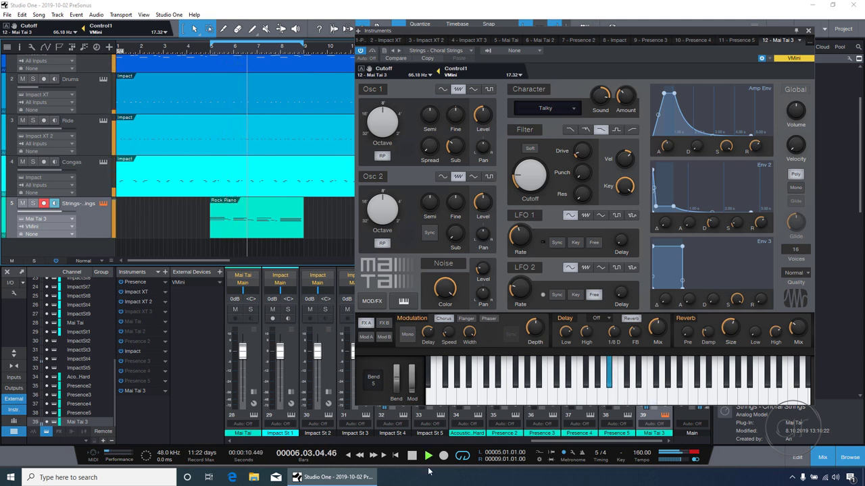
- Stop playback, show the Cutoff automation lane, and set the strings track's automation mode to Touch
click(412, 457)
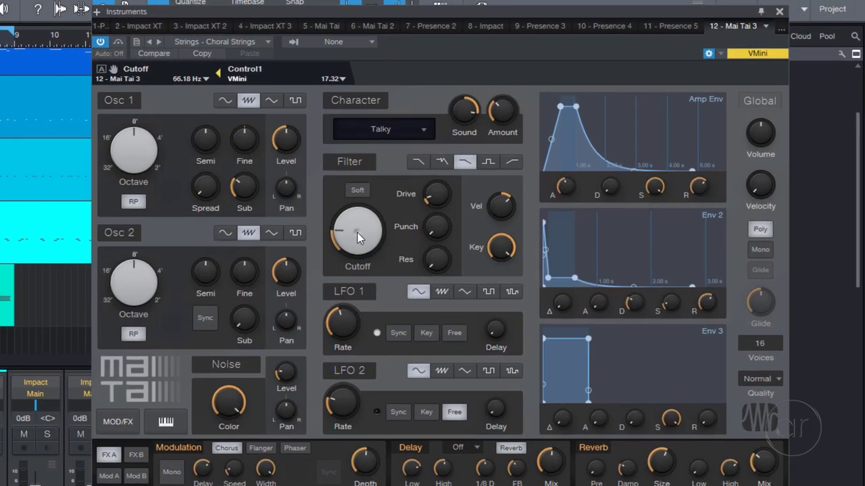
right_click(531, 176)
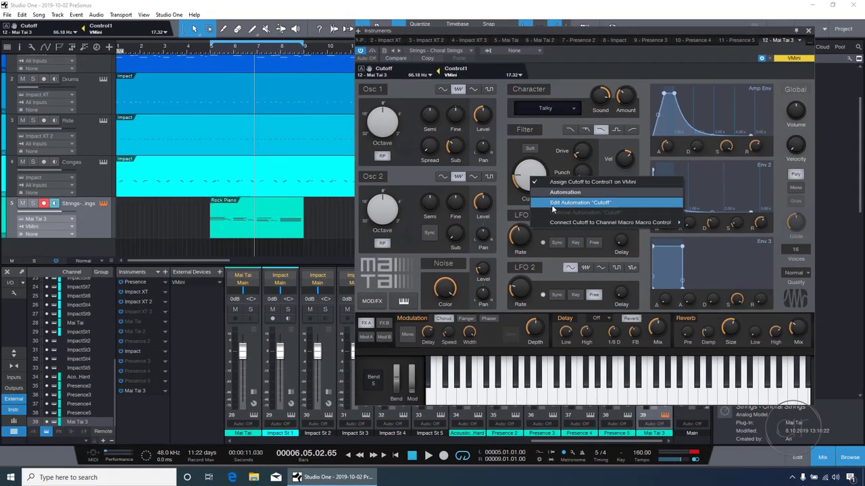
click(392, 272)
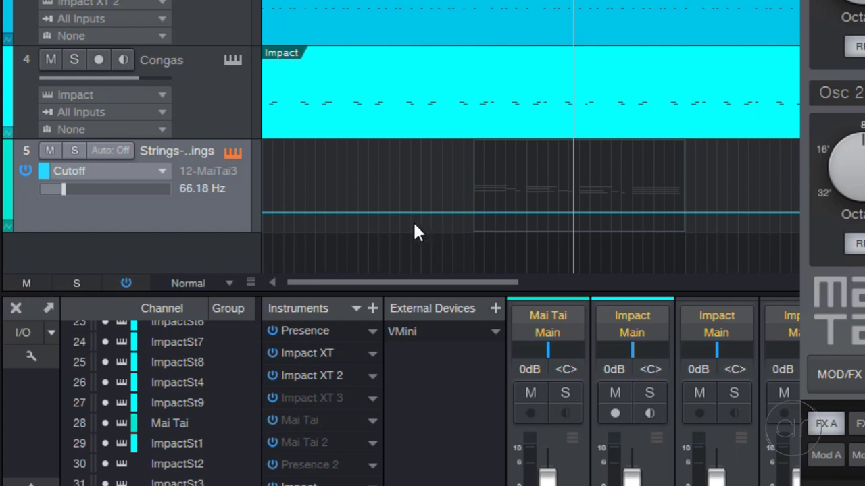
click(114, 150)
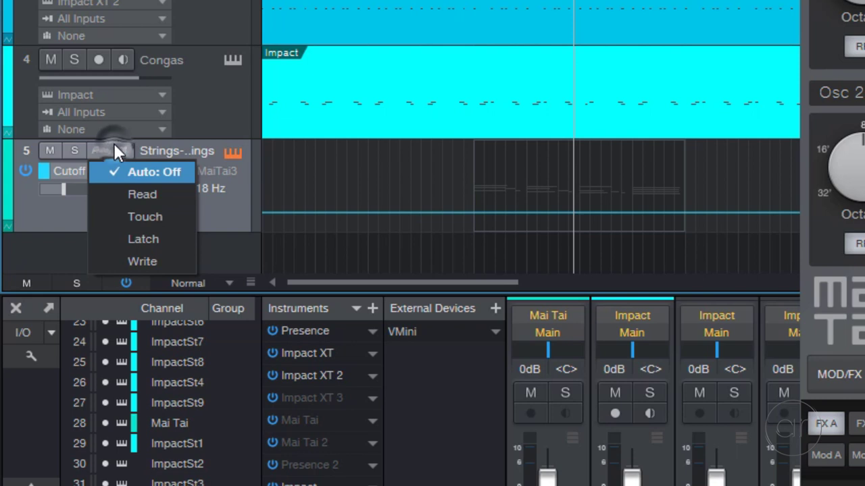
click(137, 219)
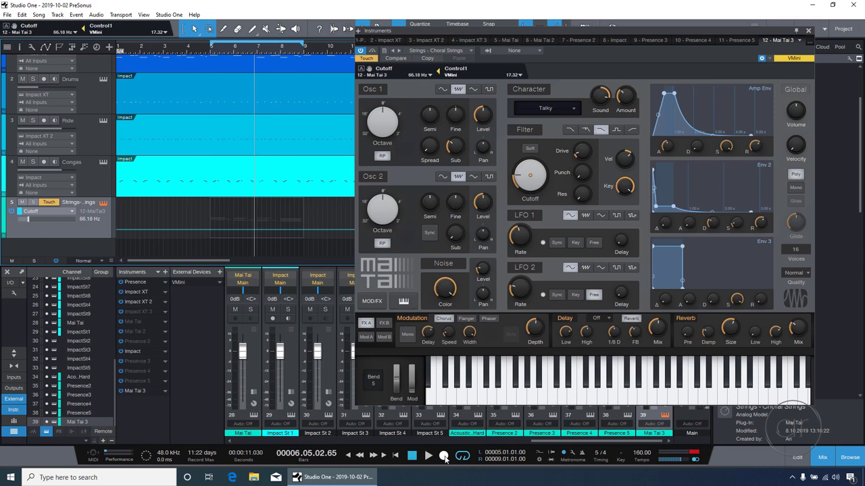
- Record the VMini knob's Cutoff sweeps as automation, ending with Cutoff at 338.4 Hz
click(444, 456)
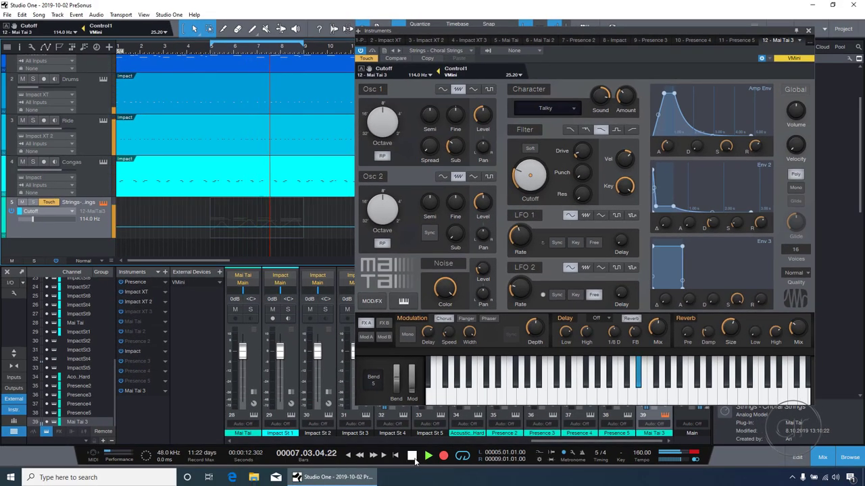
click(413, 456)
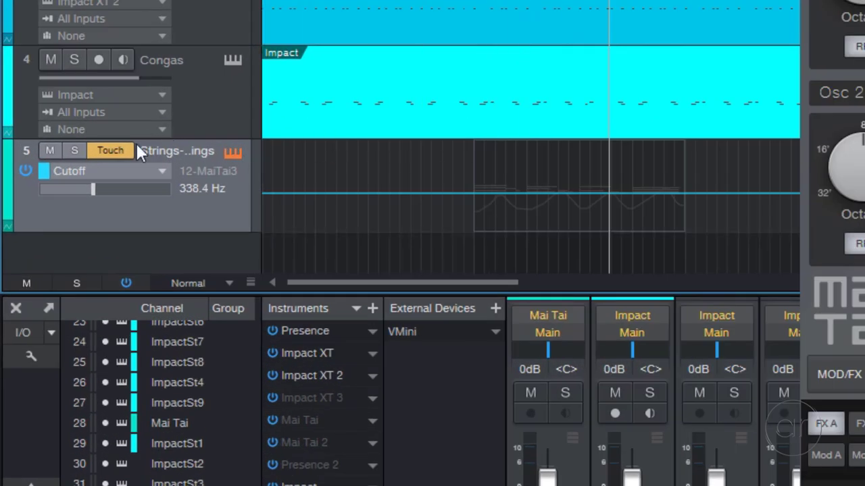
- Set the strings track to Auto: Off, hide the Cutoff lane, and play the loop from bar 5
click(55, 203)
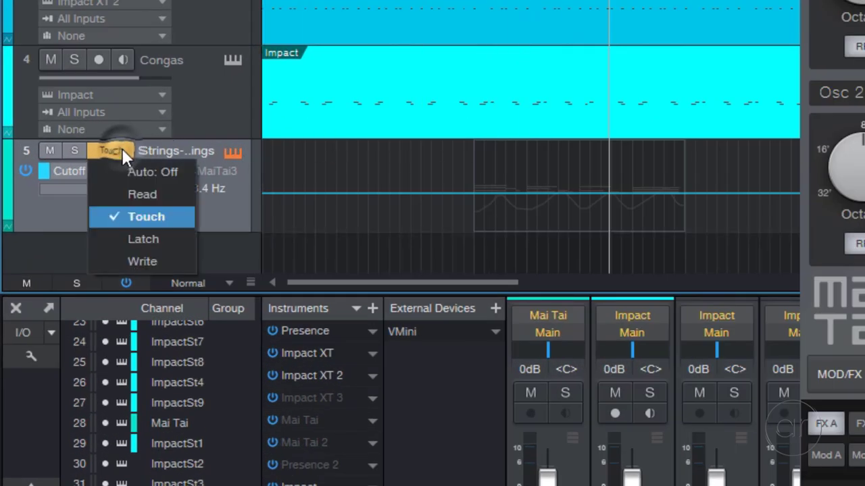
click(127, 171)
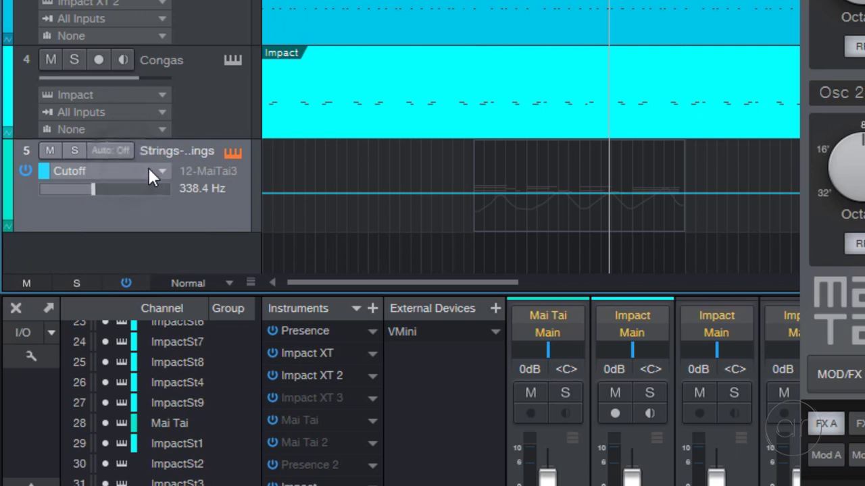
click(161, 172)
click(148, 192)
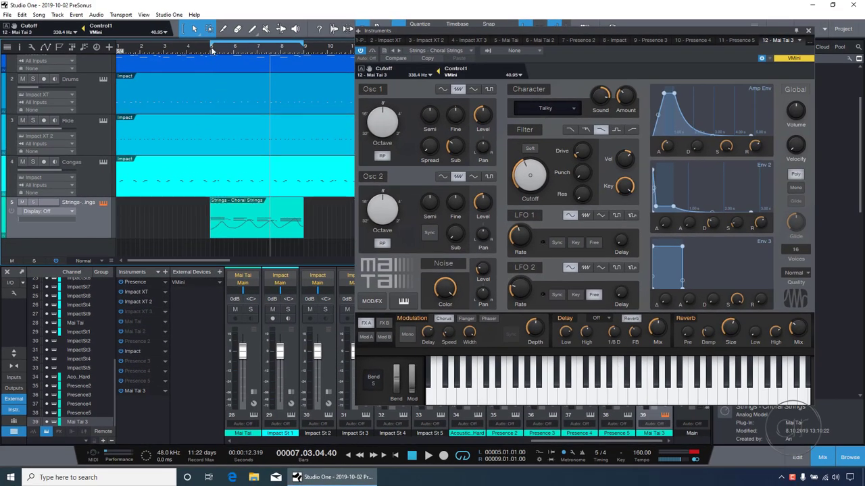
key(space)
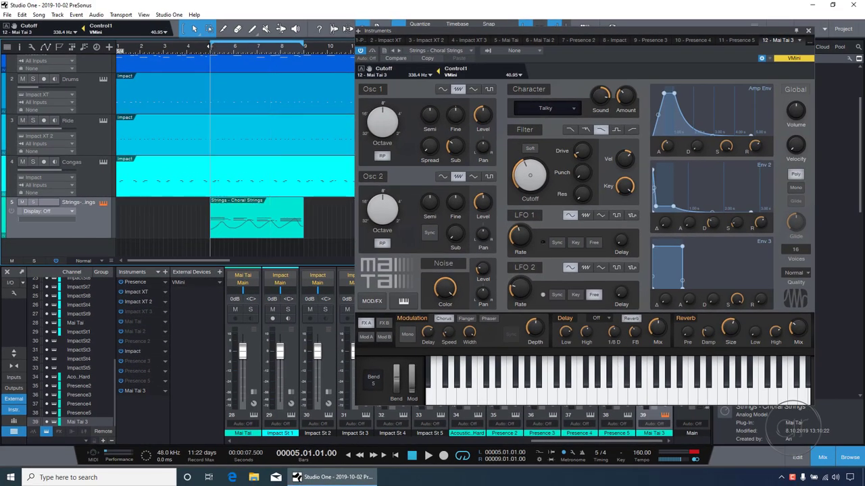
click(427, 456)
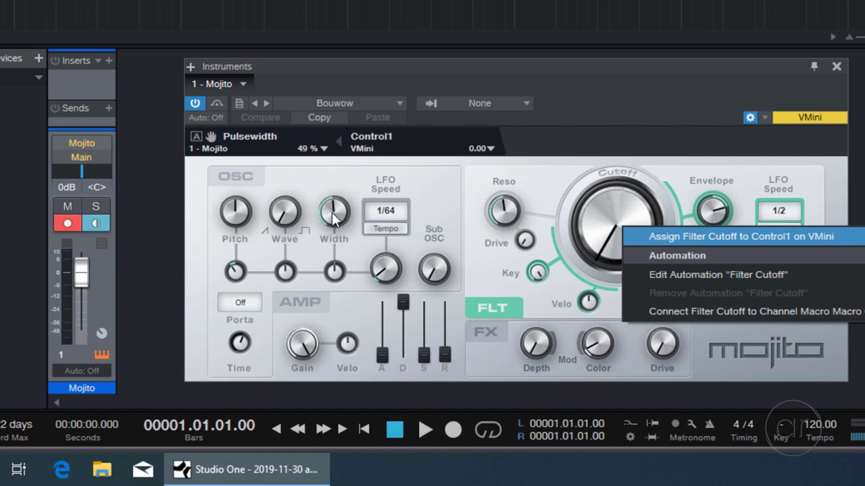
- Show the Control1 assignment menus for Mojito's Pulsewidth, Saw/Square Balance, Pitch, channel volume and pan
right_click(334, 213)
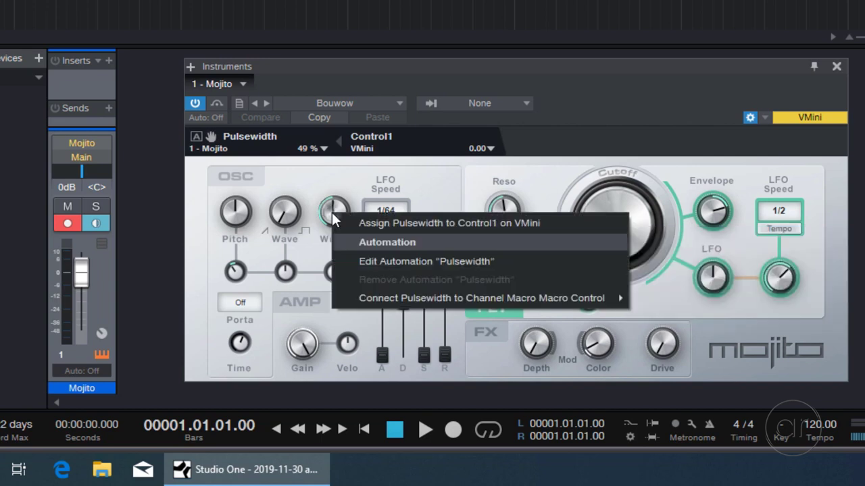
right_click(281, 215)
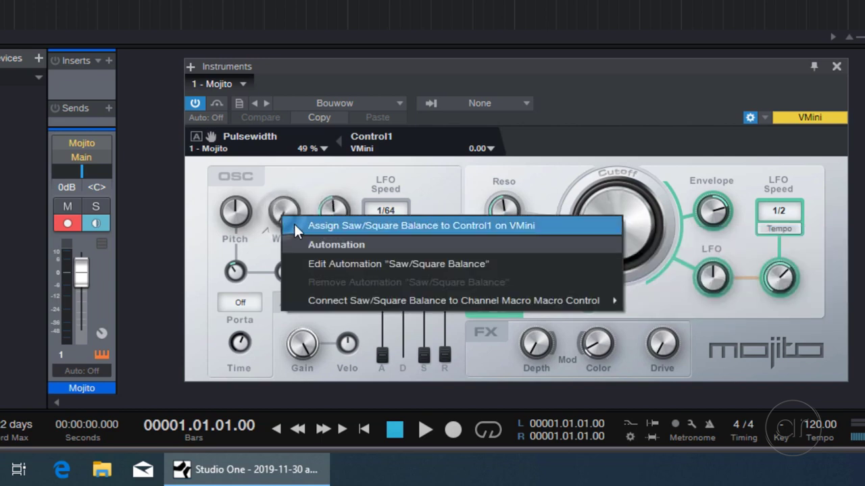
right_click(234, 209)
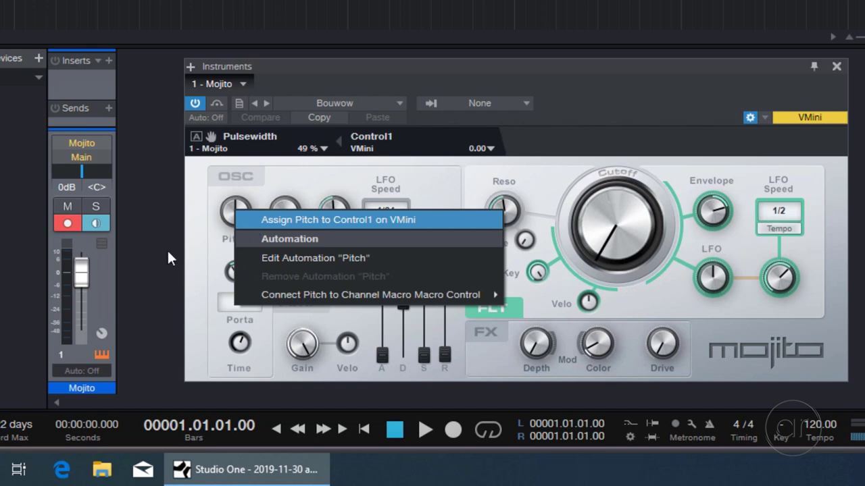
right_click(82, 276)
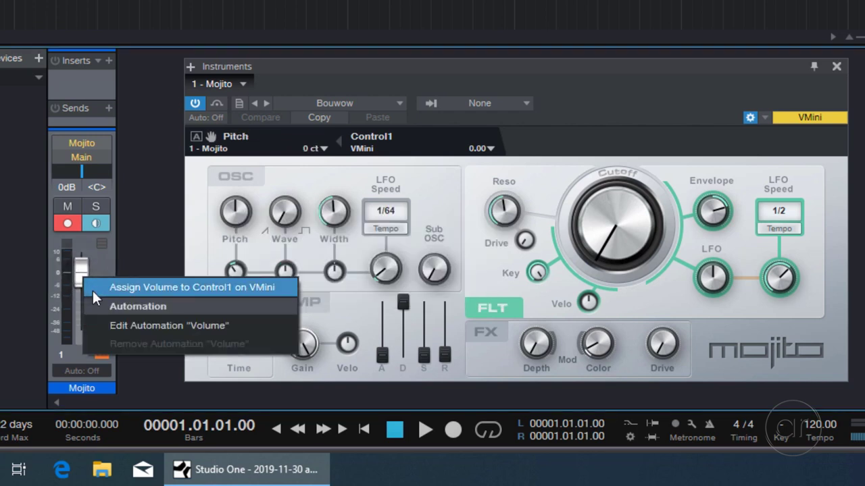
right_click(83, 173)
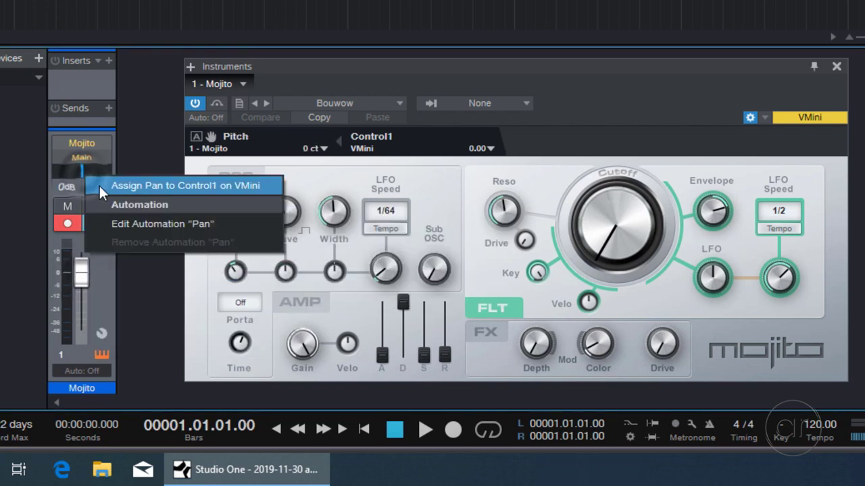